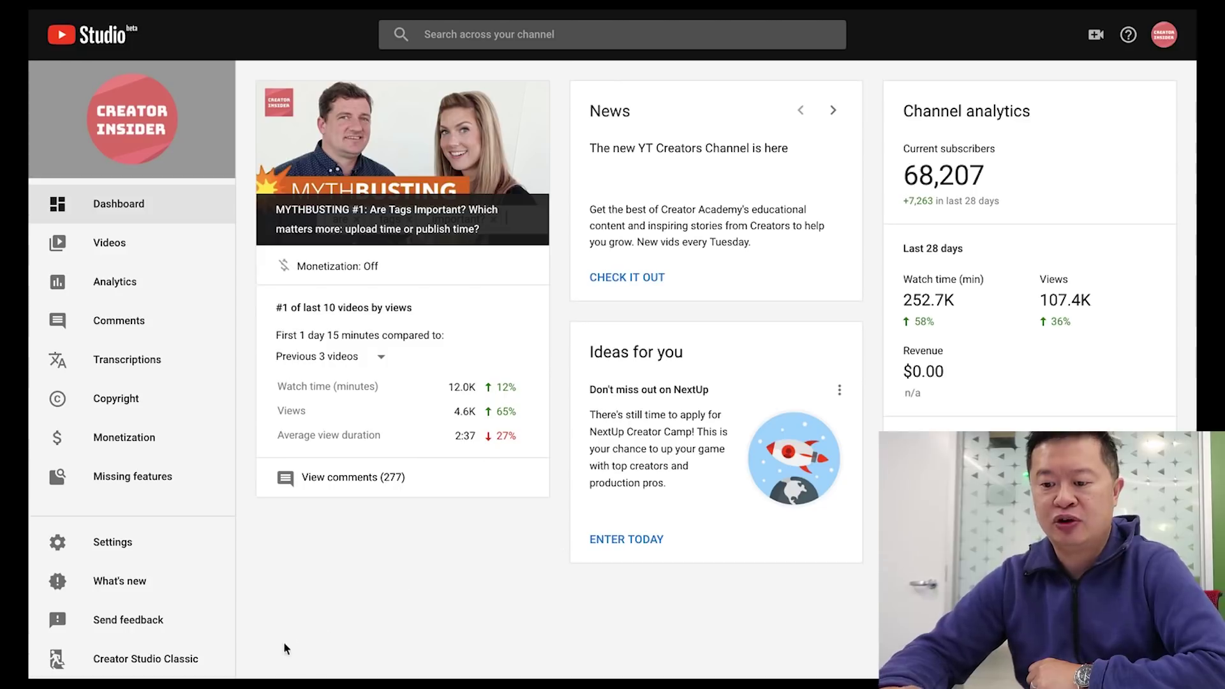
Step: Open Creator Studio Classic, look over its dashboard, and return to YouTube Studio Beta
{"action": "left_click", "coordinate": [164, 662]}
{"action": "left_click", "coordinate": [796, 547]}
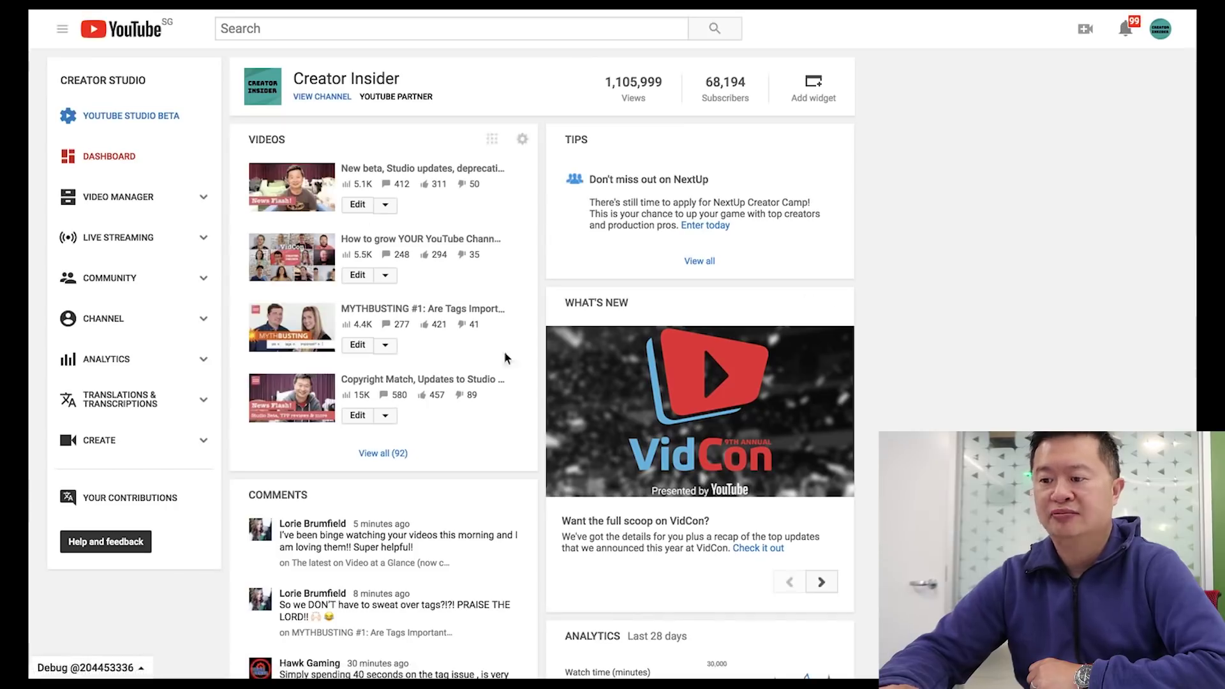
{"action": "scroll", "coordinate": [519, 415], "scroll_direction": "down", "scroll_amount": 4}
{"action": "scroll", "coordinate": [519, 415], "scroll_direction": "up", "scroll_amount": 4}
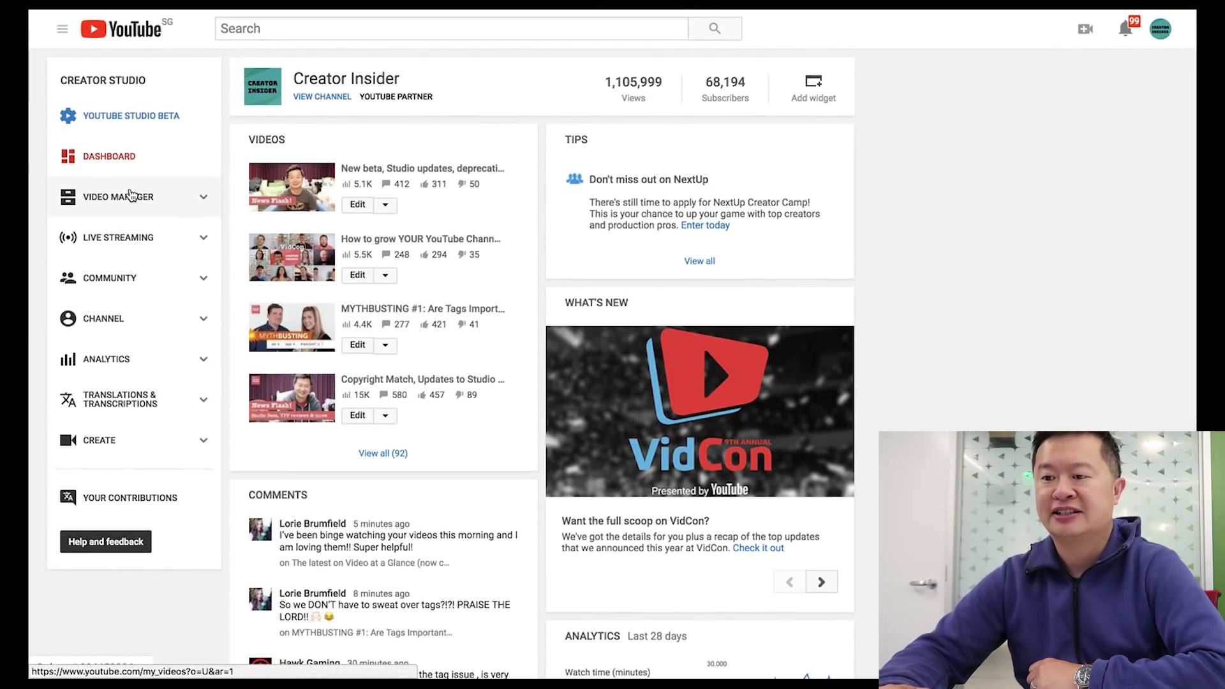
{"action": "left_click", "coordinate": [132, 120]}
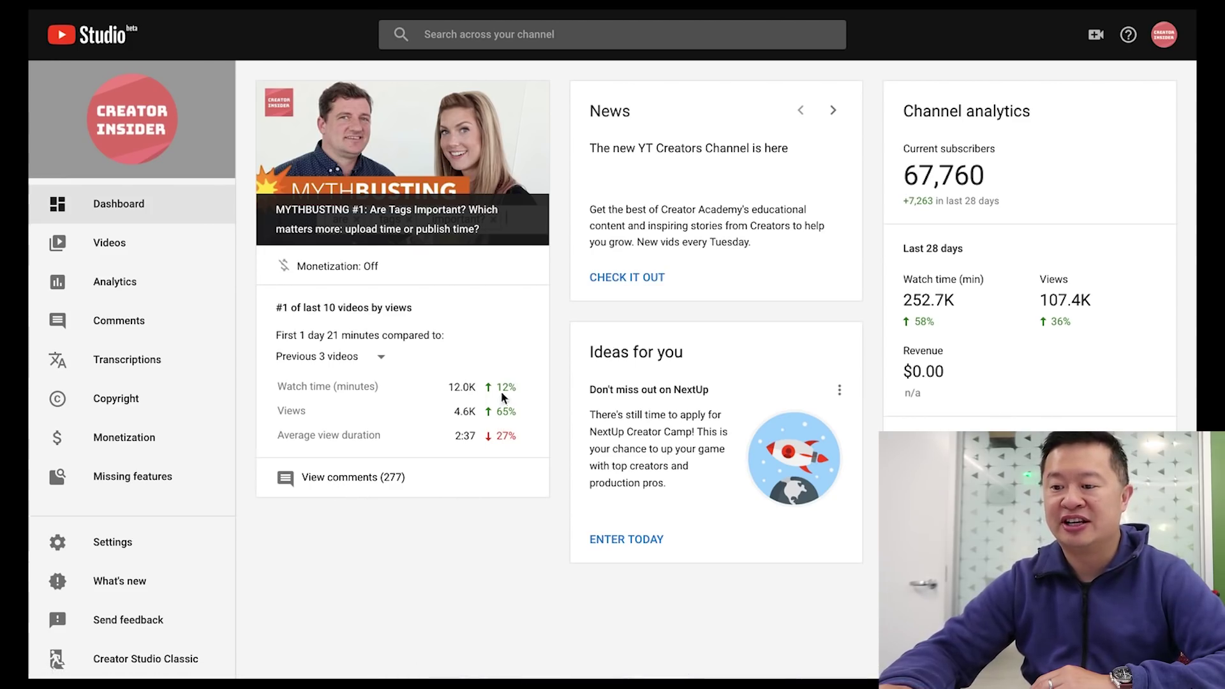
Step: Explore the latest video's ranking by views and its Previous video comparison option, and browse the dashboard's news items
{"action": "left_click", "coordinate": [363, 358]}
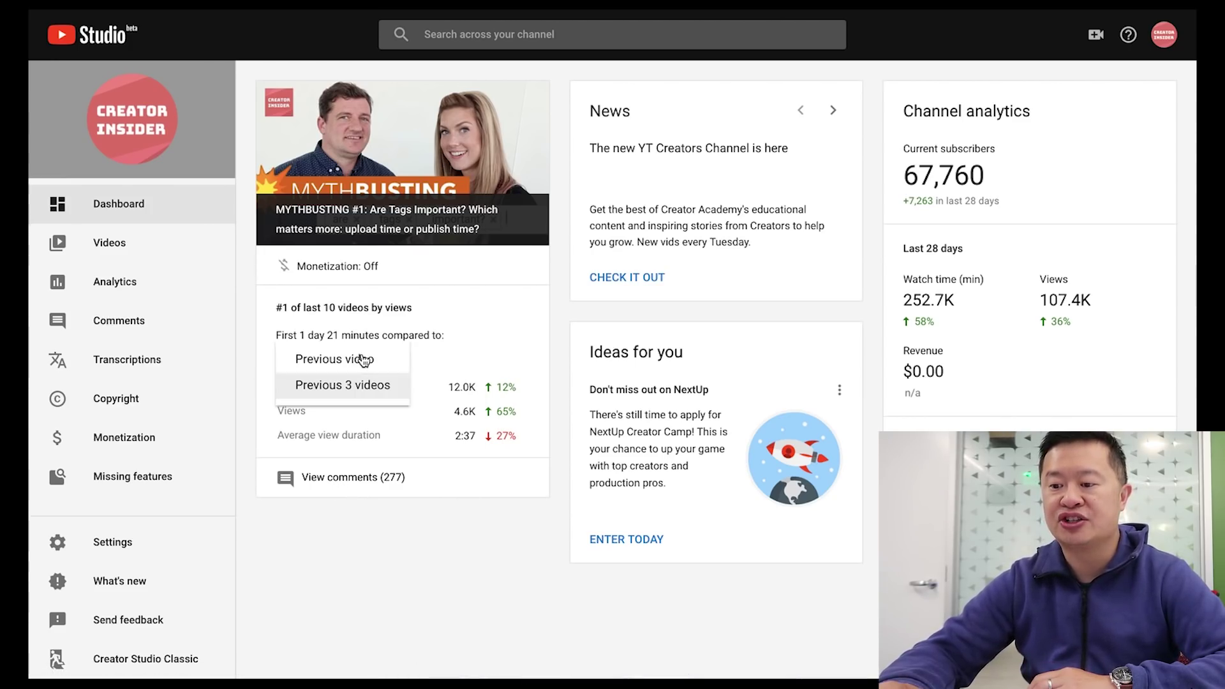
{"action": "left_click", "coordinate": [470, 352]}
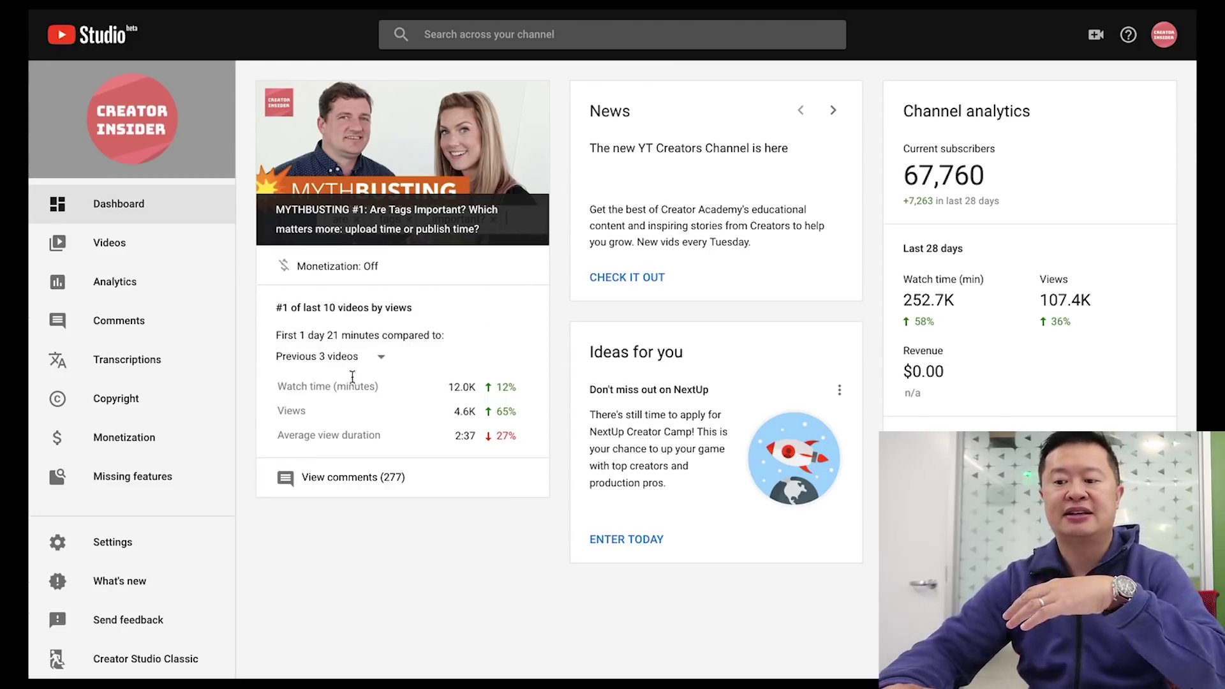
{"action": "mouse_move", "coordinate": [358, 364]}
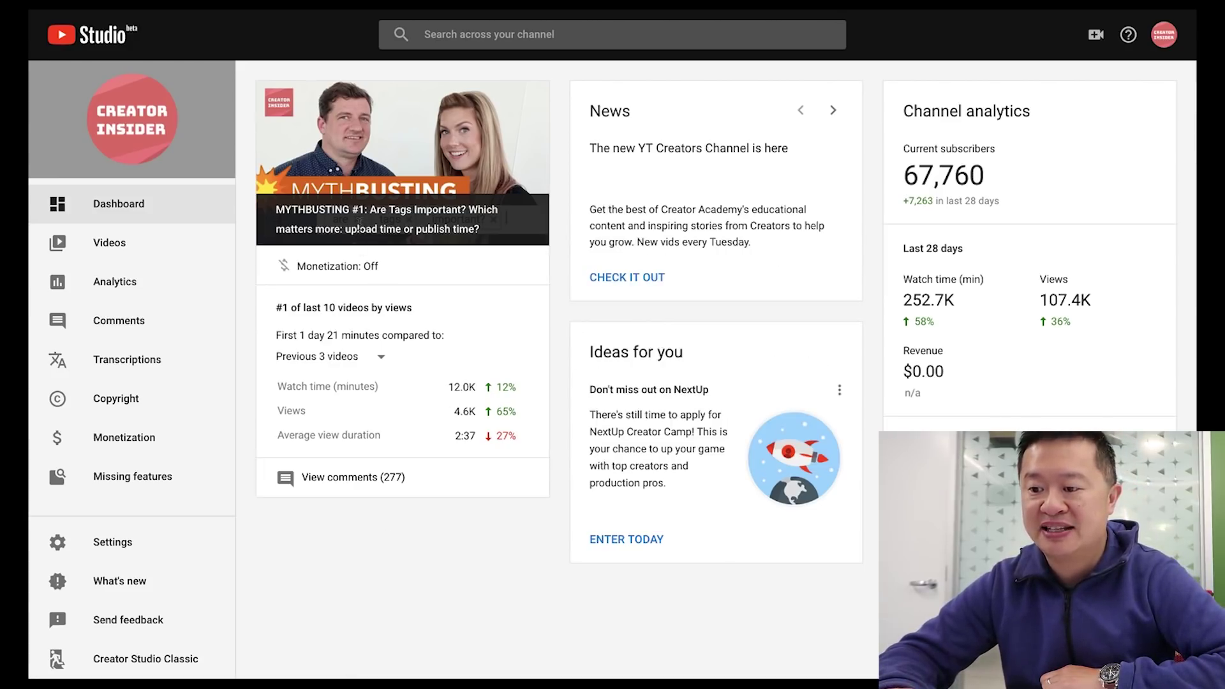
{"action": "mouse_move", "coordinate": [316, 308]}
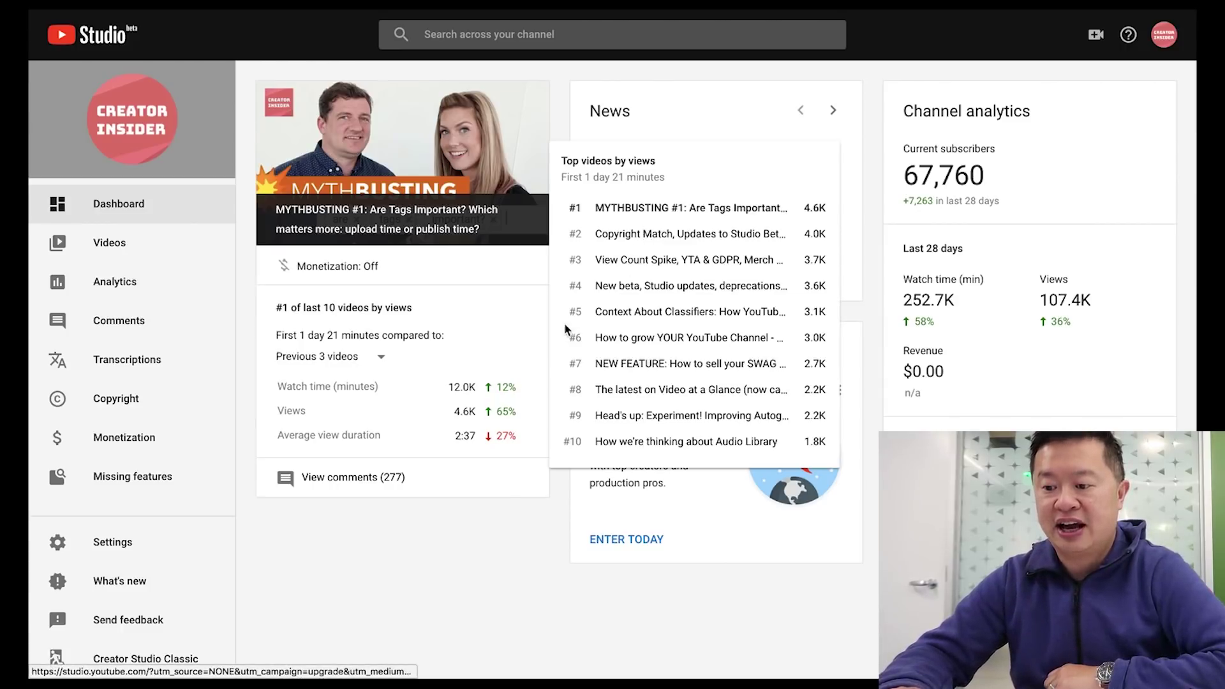
{"action": "left_click", "coordinate": [343, 359]}
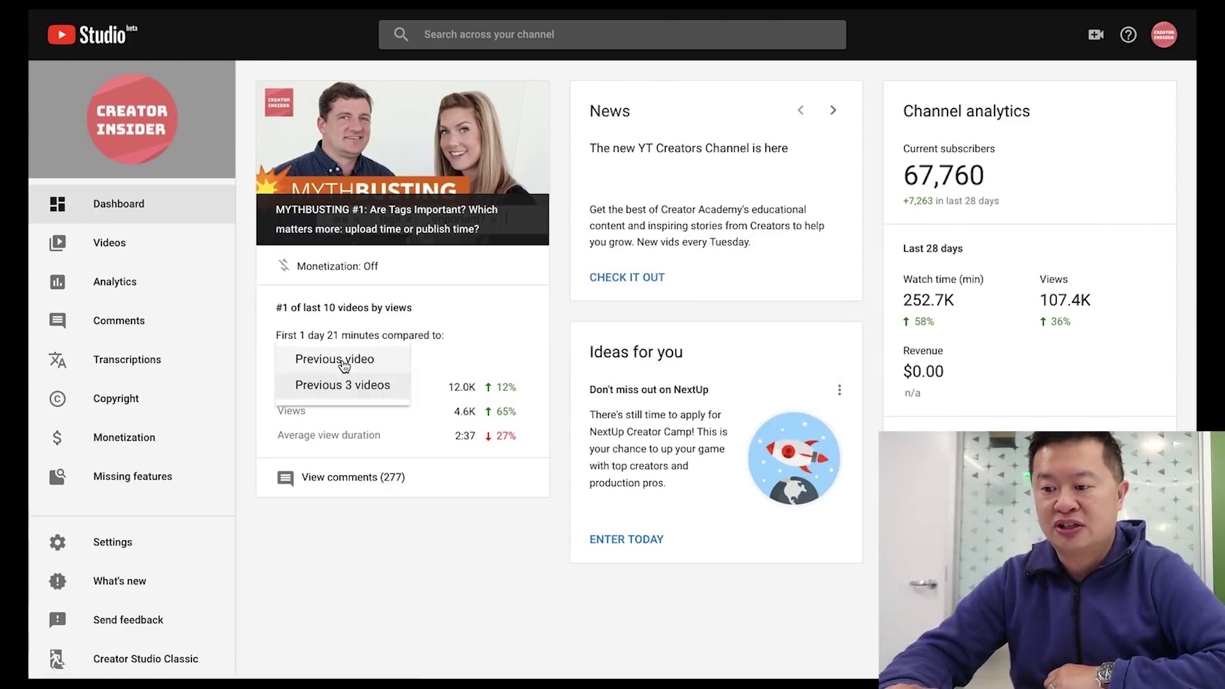
{"action": "left_click", "coordinate": [344, 359]}
{"action": "mouse_move", "coordinate": [368, 359]}
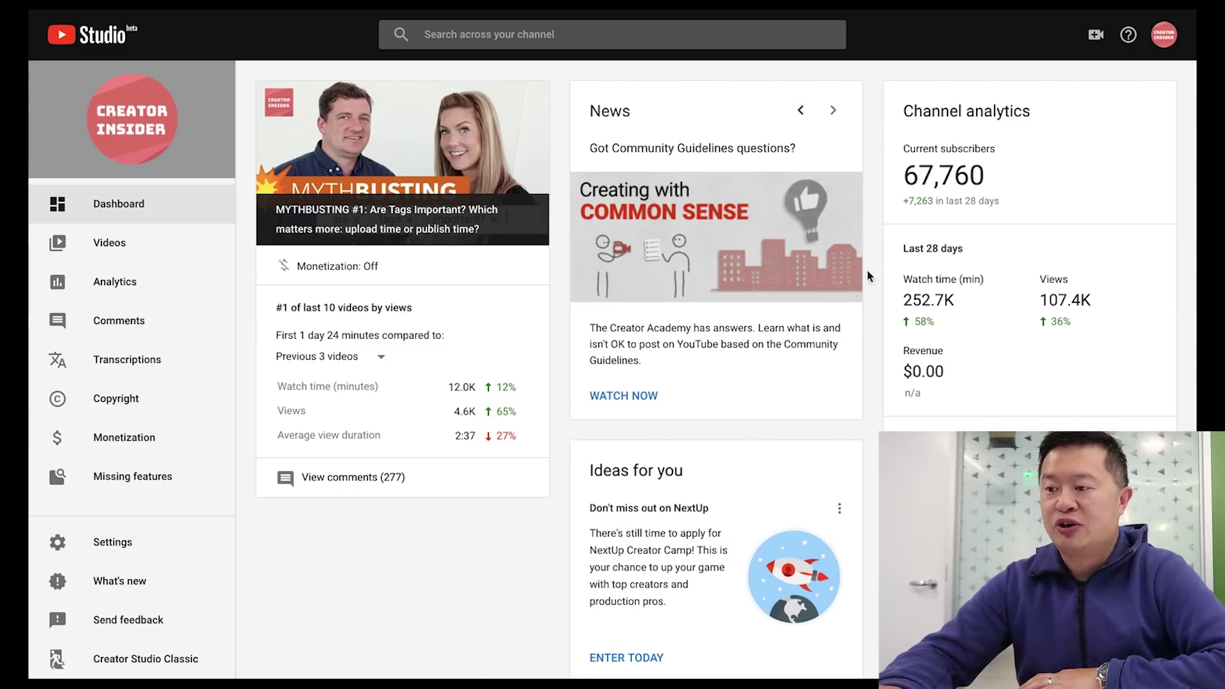
{"action": "left_click", "coordinate": [801, 114]}
{"action": "left_click", "coordinate": [800, 113]}
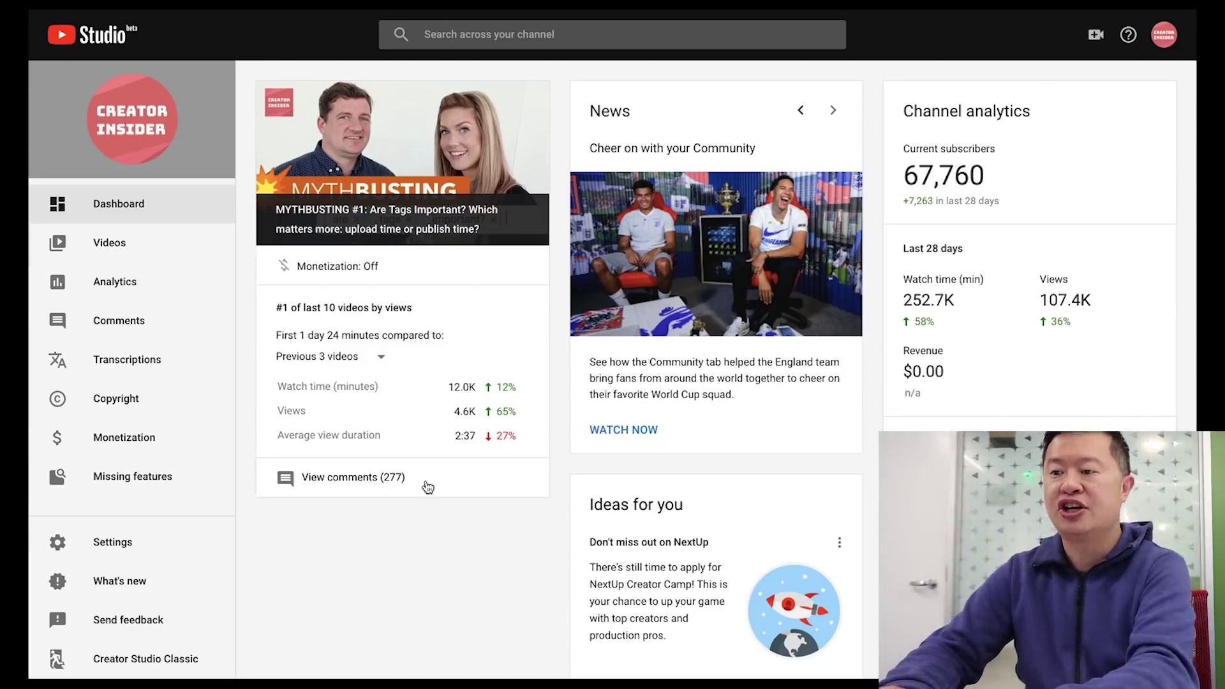
Step: Search the channel for "algorithm" and open the video "YouTube Algorithm: YouTube employees answer your questions (part 1)"
{"action": "left_click", "coordinate": [489, 35]}
{"action": "type", "text": "algo"}
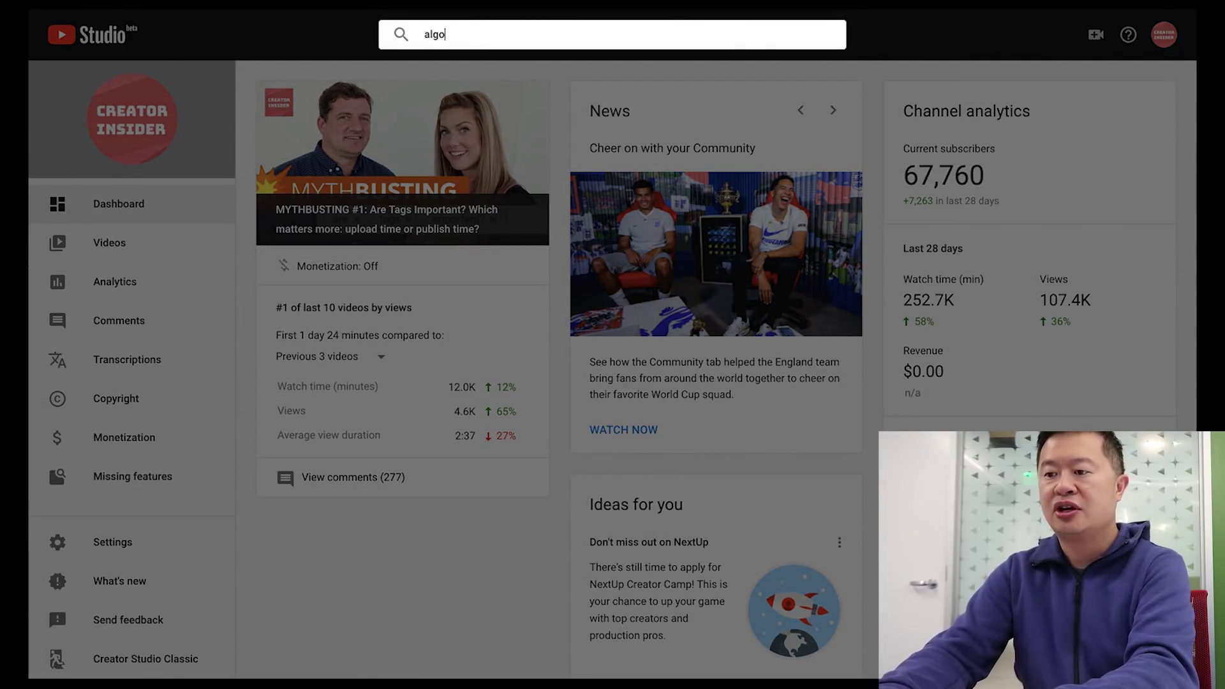
{"action": "type", "text": "rithm"}
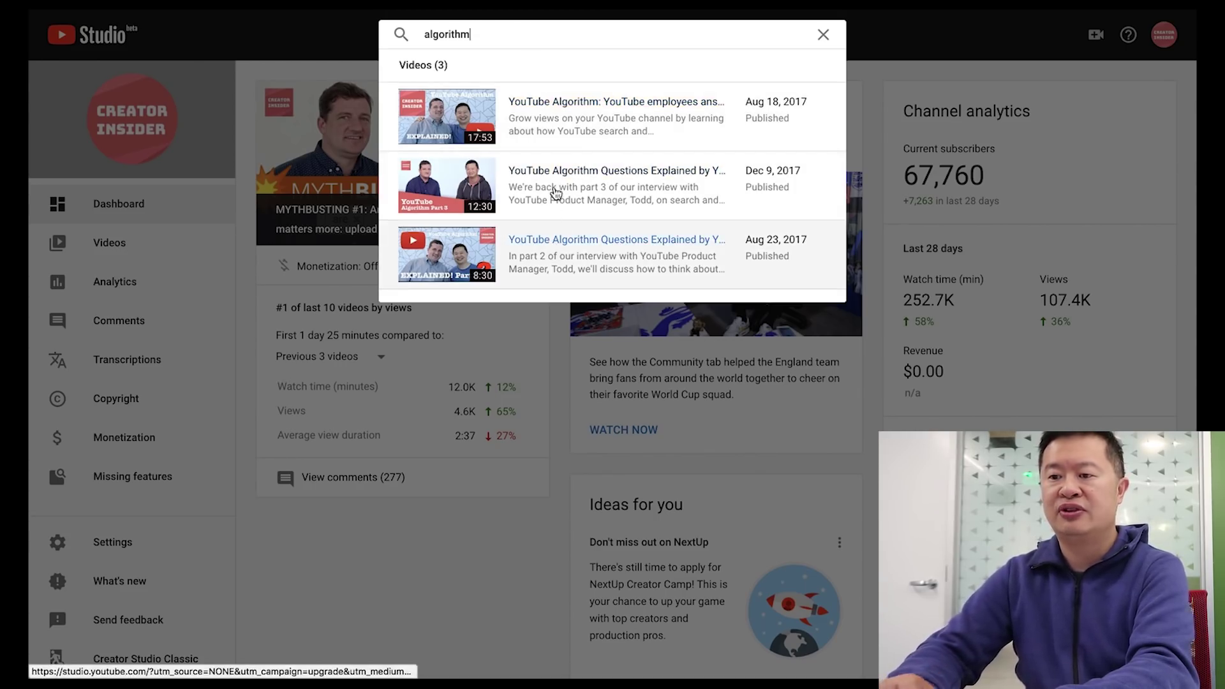
{"action": "left_click", "coordinate": [598, 104]}
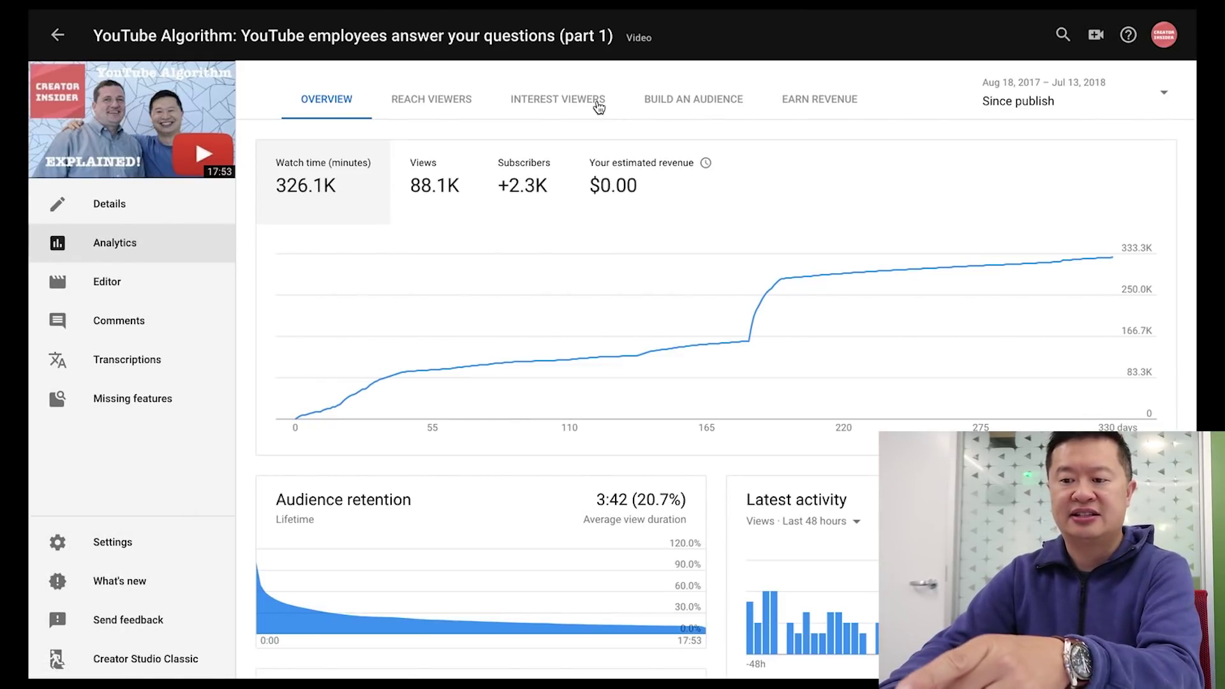
Step: Review the video's basic, advanced and thumbnail details, and return to the channel dashboard
{"action": "left_click", "coordinate": [103, 209]}
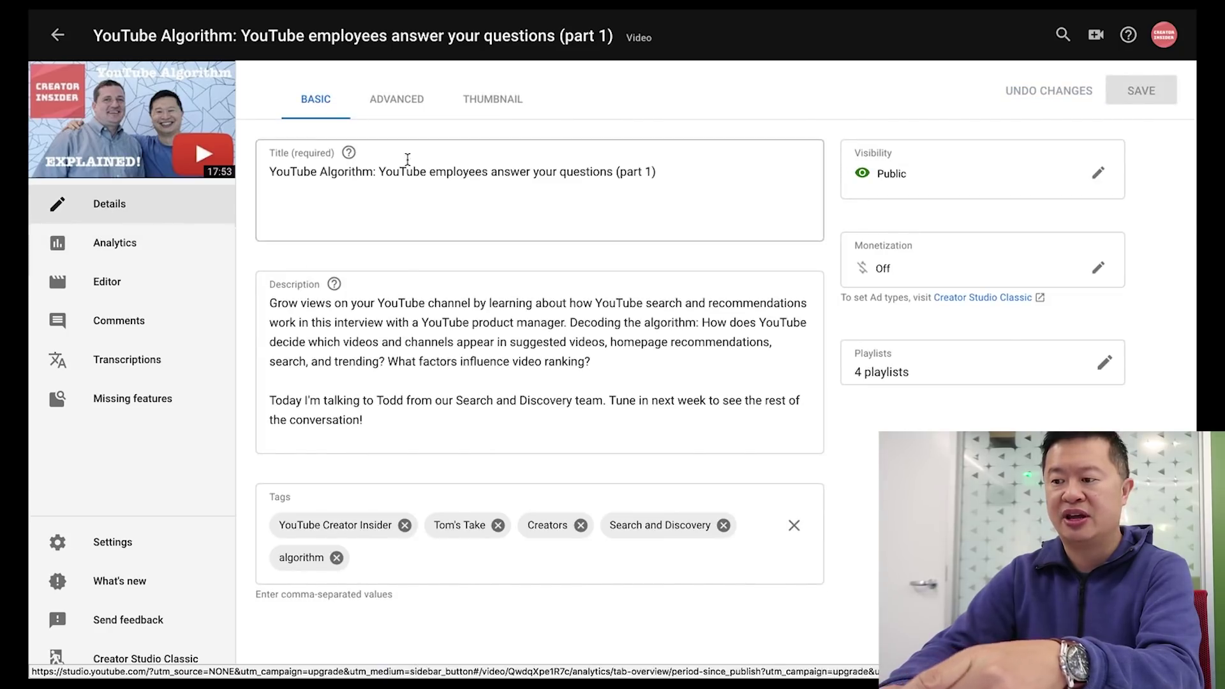
{"action": "left_click", "coordinate": [397, 106]}
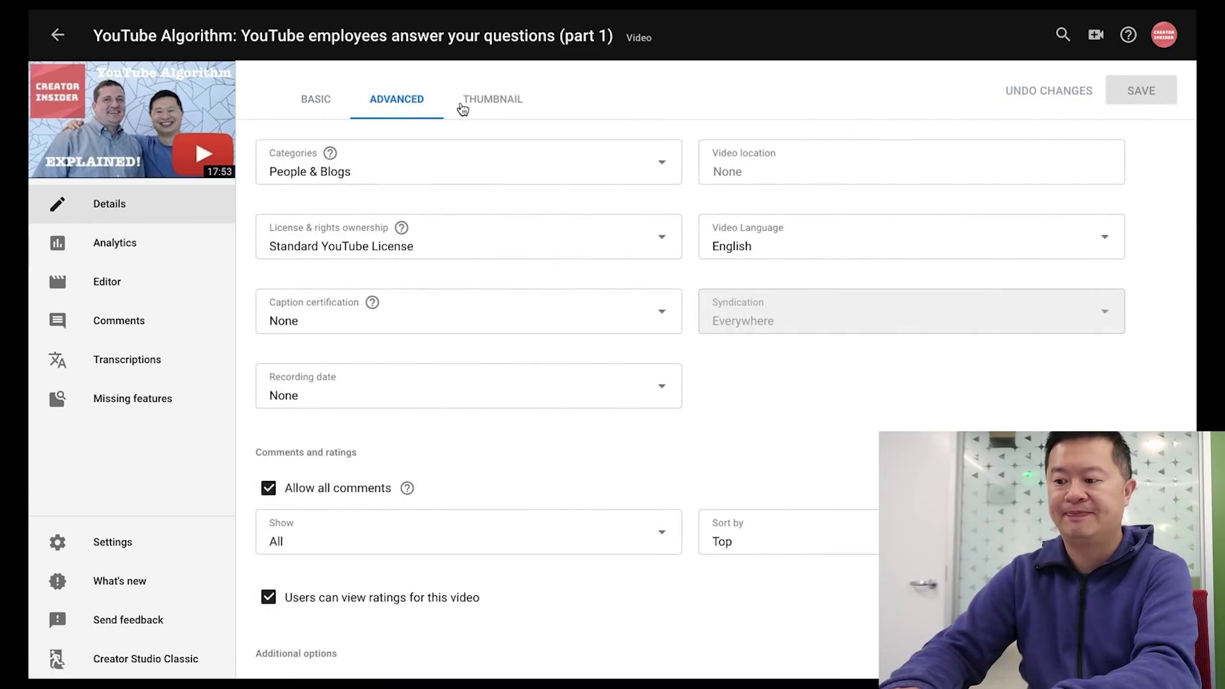
{"action": "left_click", "coordinate": [514, 97]}
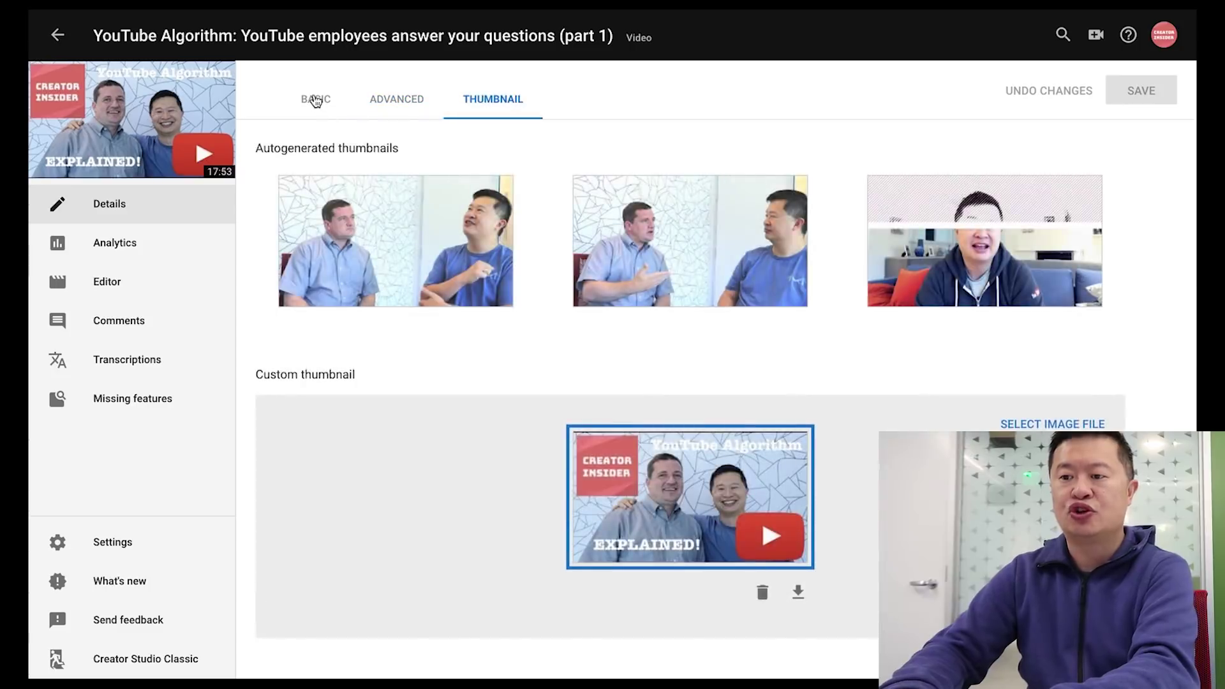
{"action": "left_click", "coordinate": [315, 101]}
{"action": "left_click", "coordinate": [56, 34]}
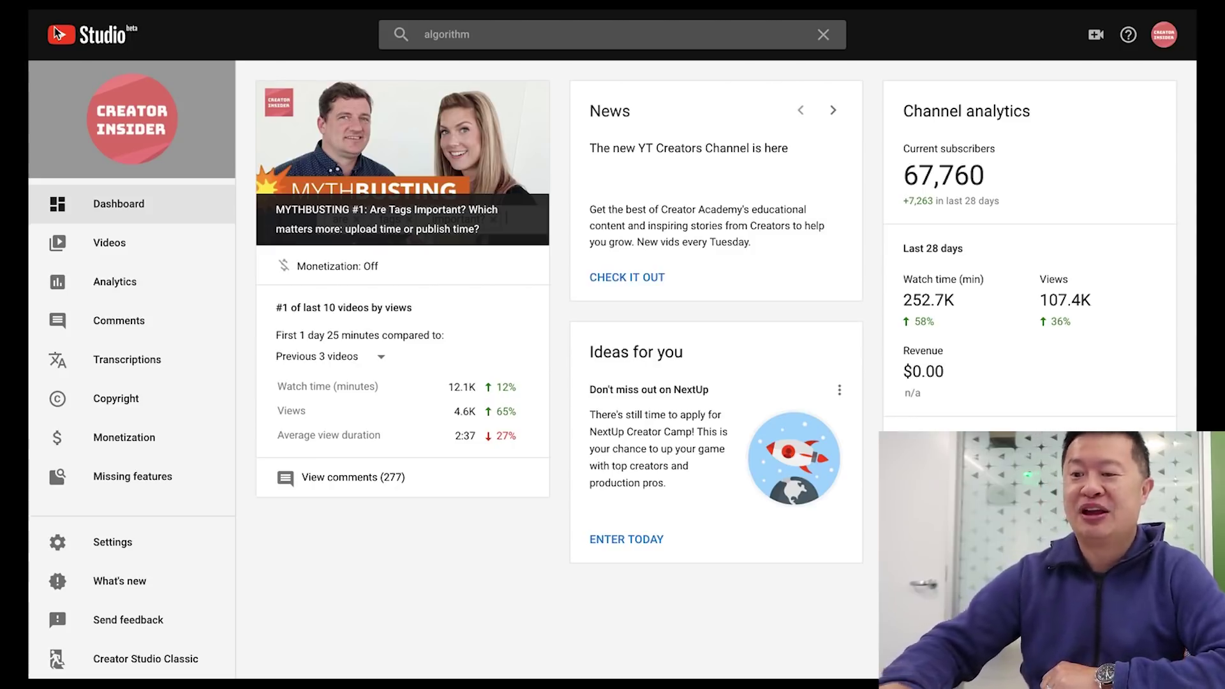
Step: Open the channel analytics overview and inspect the published-video markers along the watch time chart
{"action": "left_click", "coordinate": [110, 295]}
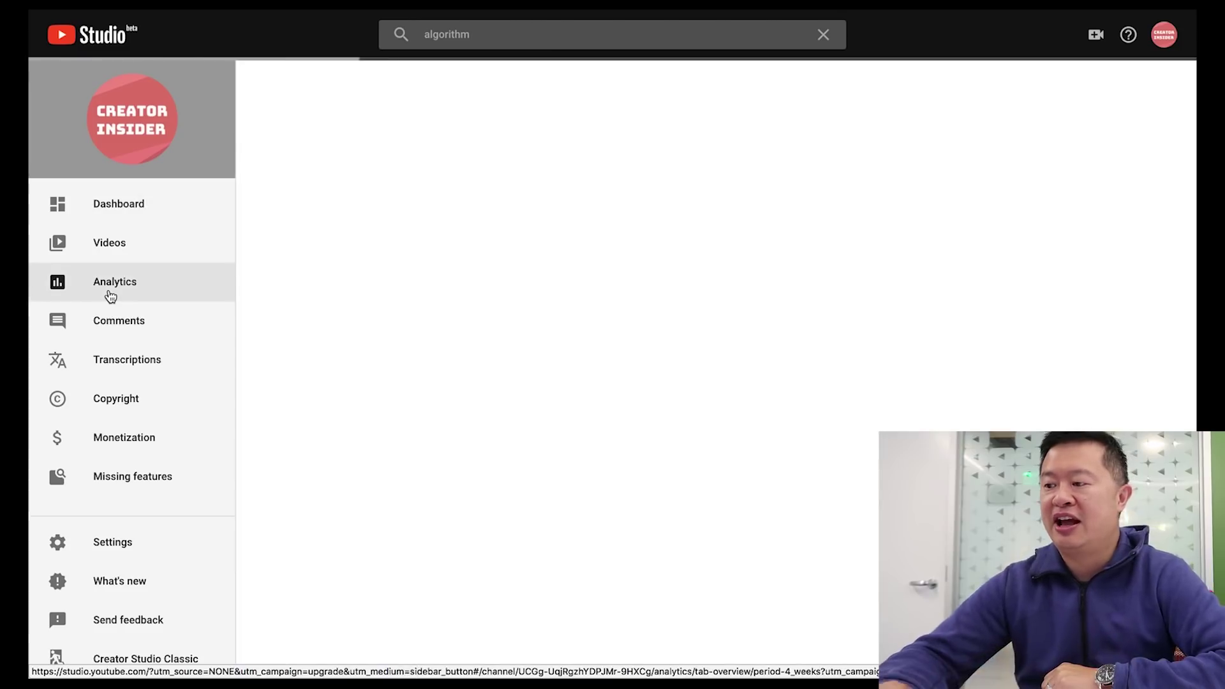
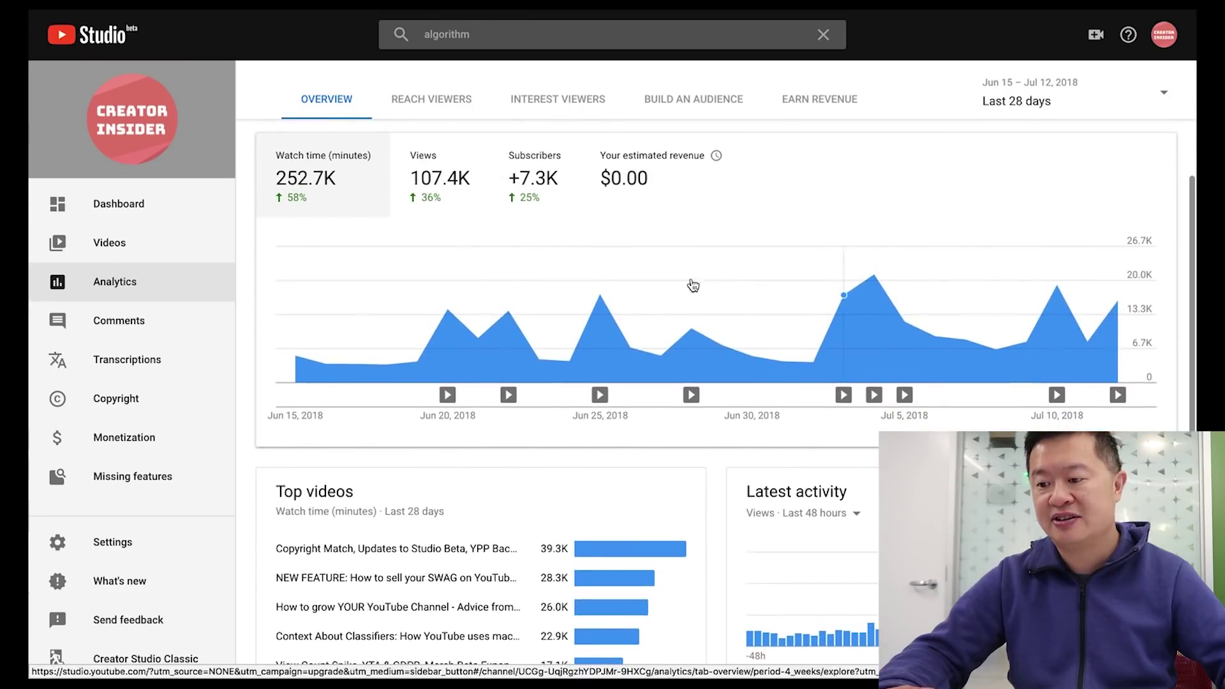
{"action": "mouse_move", "coordinate": [449, 397]}
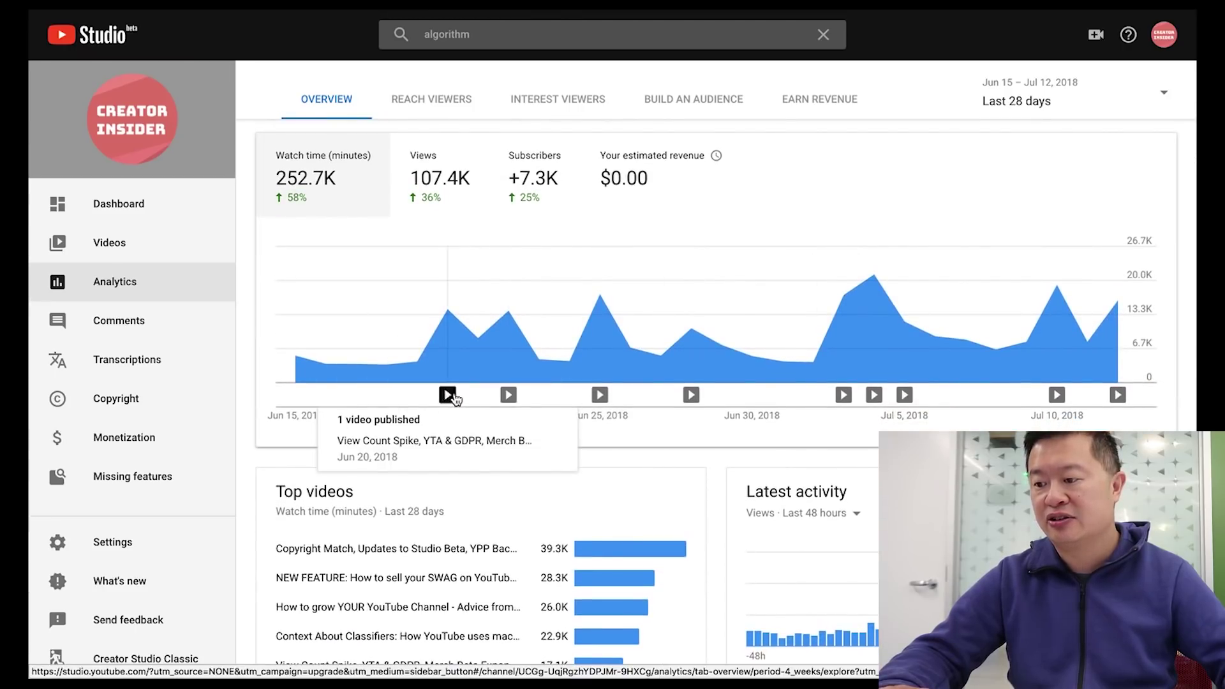
{"action": "mouse_move", "coordinate": [600, 395]}
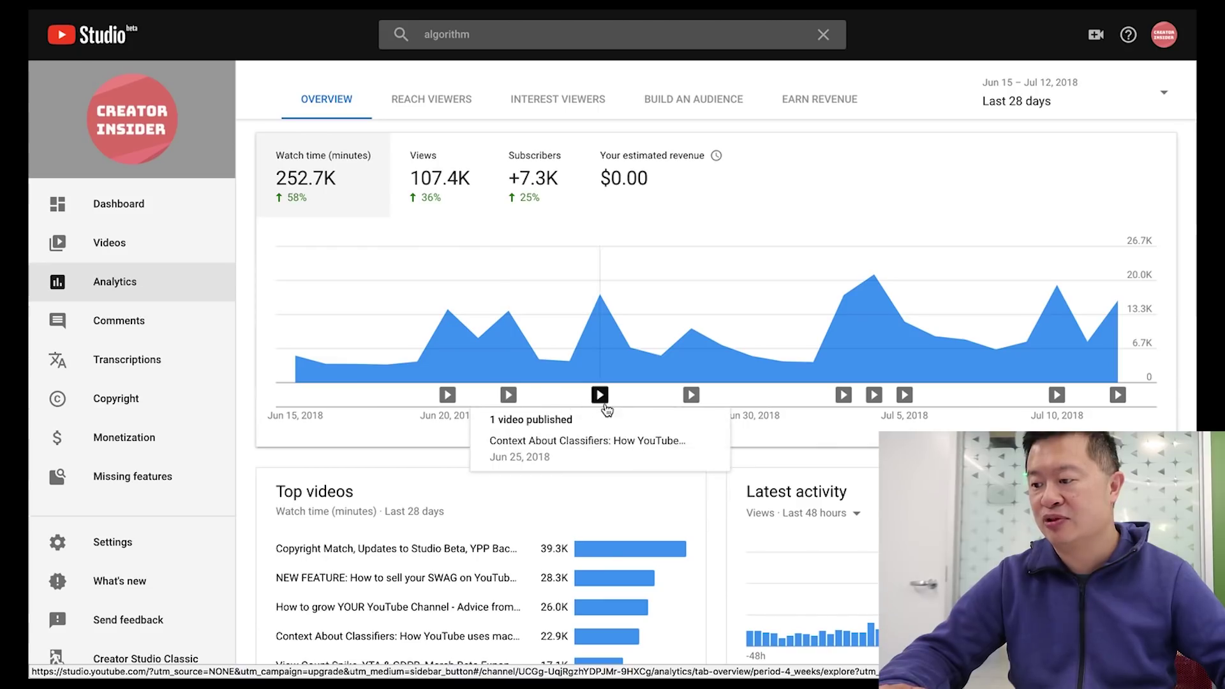
{"action": "mouse_move", "coordinate": [846, 399]}
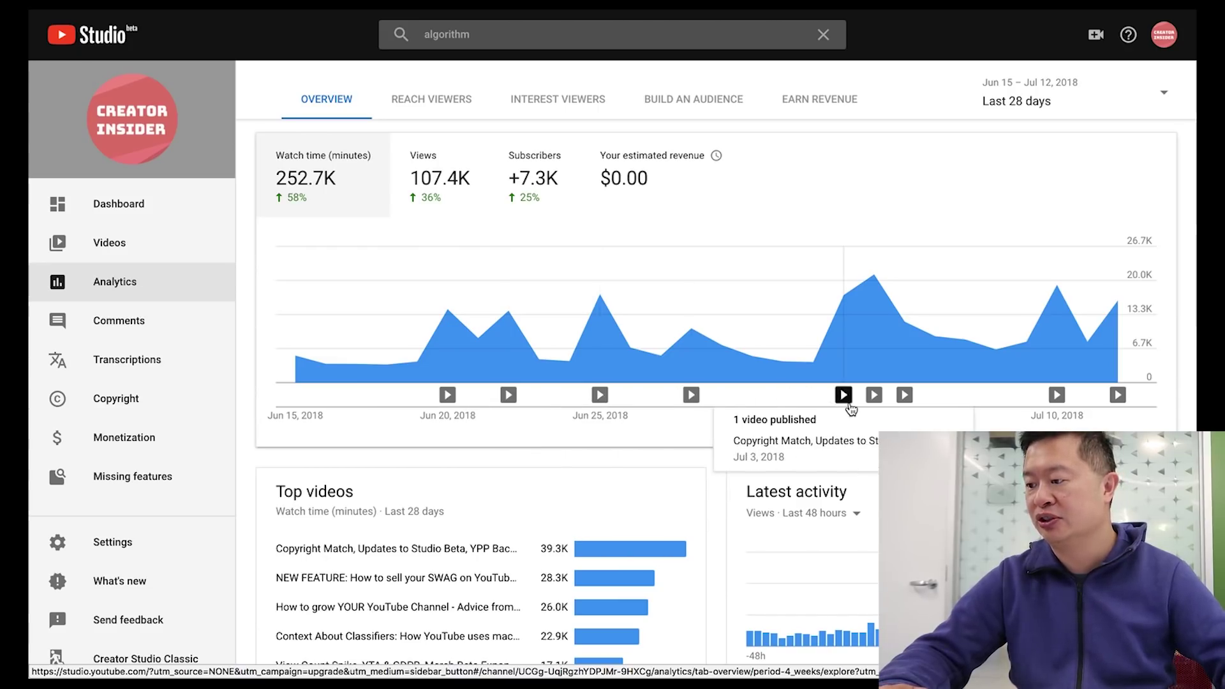
{"action": "mouse_move", "coordinate": [992, 391]}
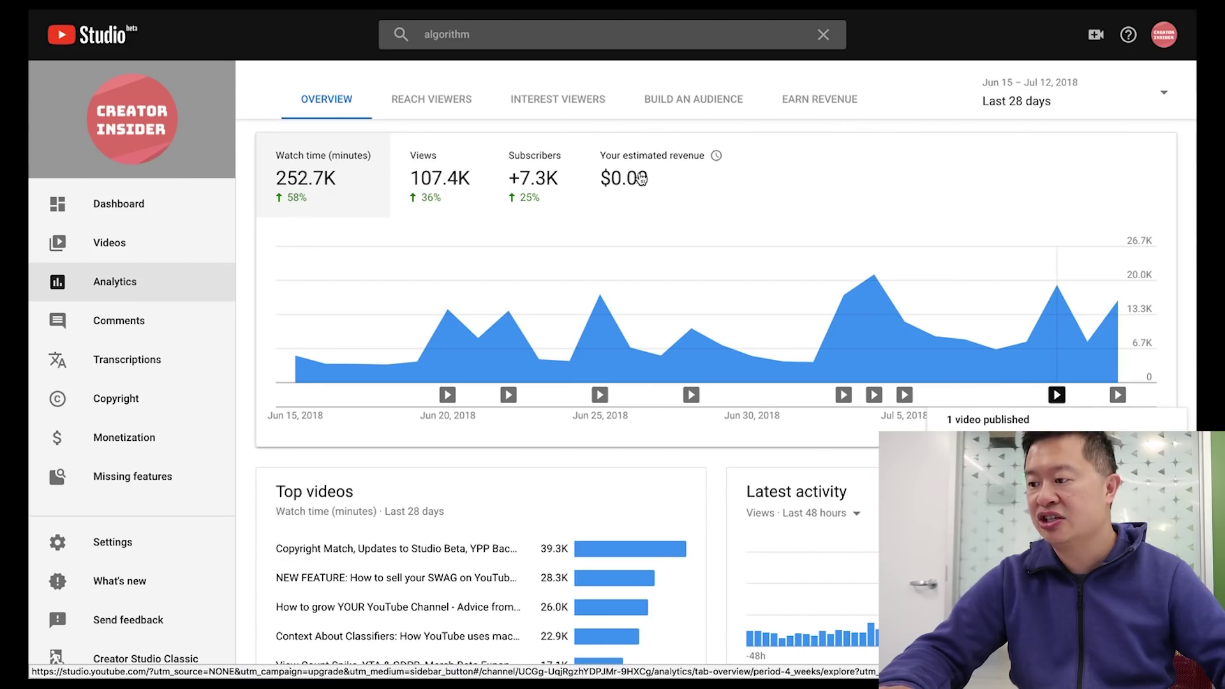
{"action": "left_click", "coordinate": [1053, 103]}
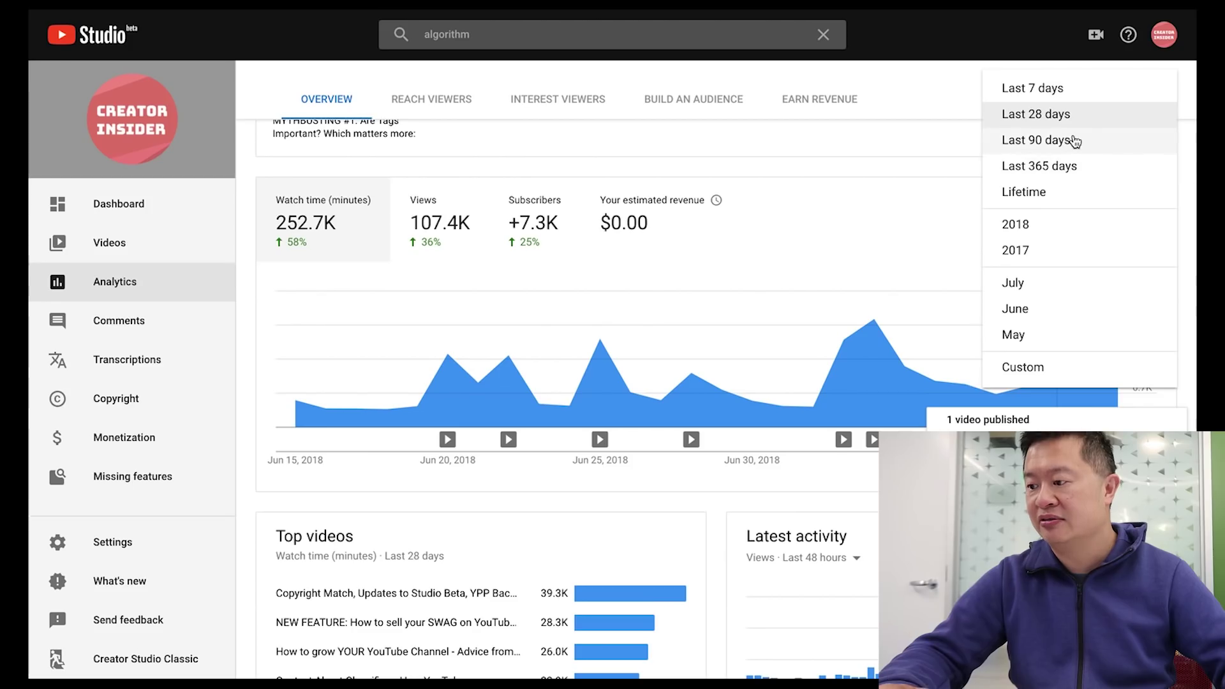
{"action": "left_click", "coordinate": [1034, 367]}
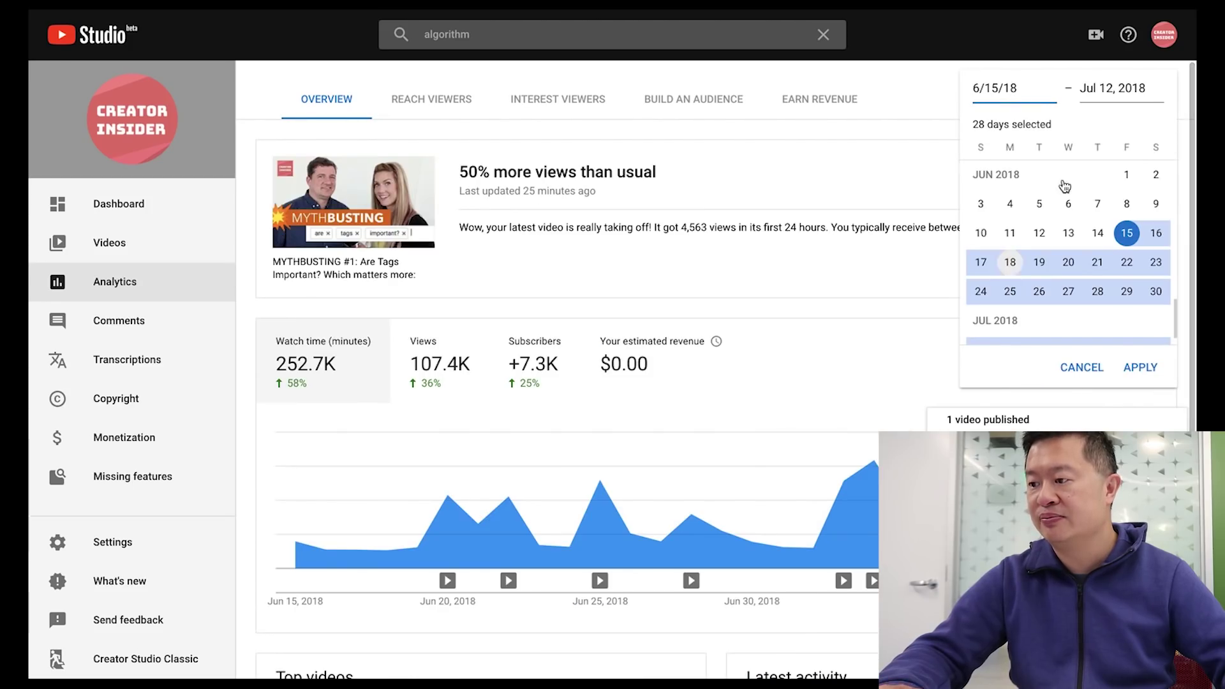
{"action": "left_click", "coordinate": [1082, 370]}
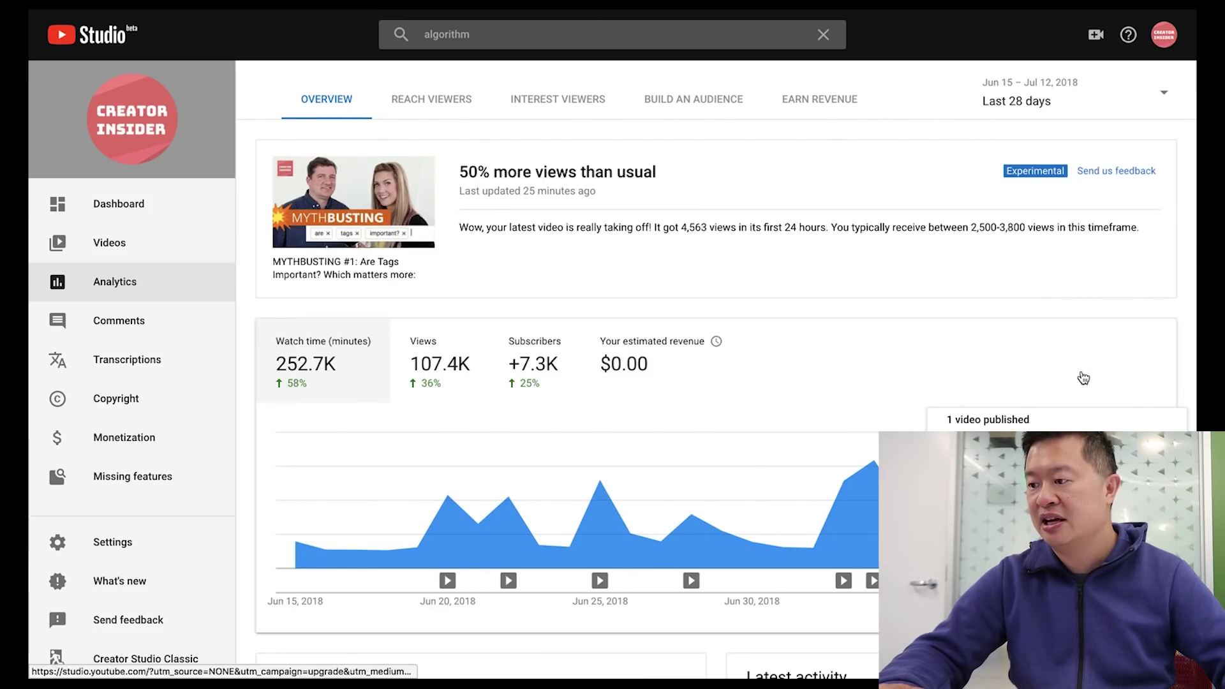
Step: Set the analytics period to Last 90 days and inspect the grouped published-video markers for July on the chart
{"action": "left_click", "coordinate": [1047, 112]}
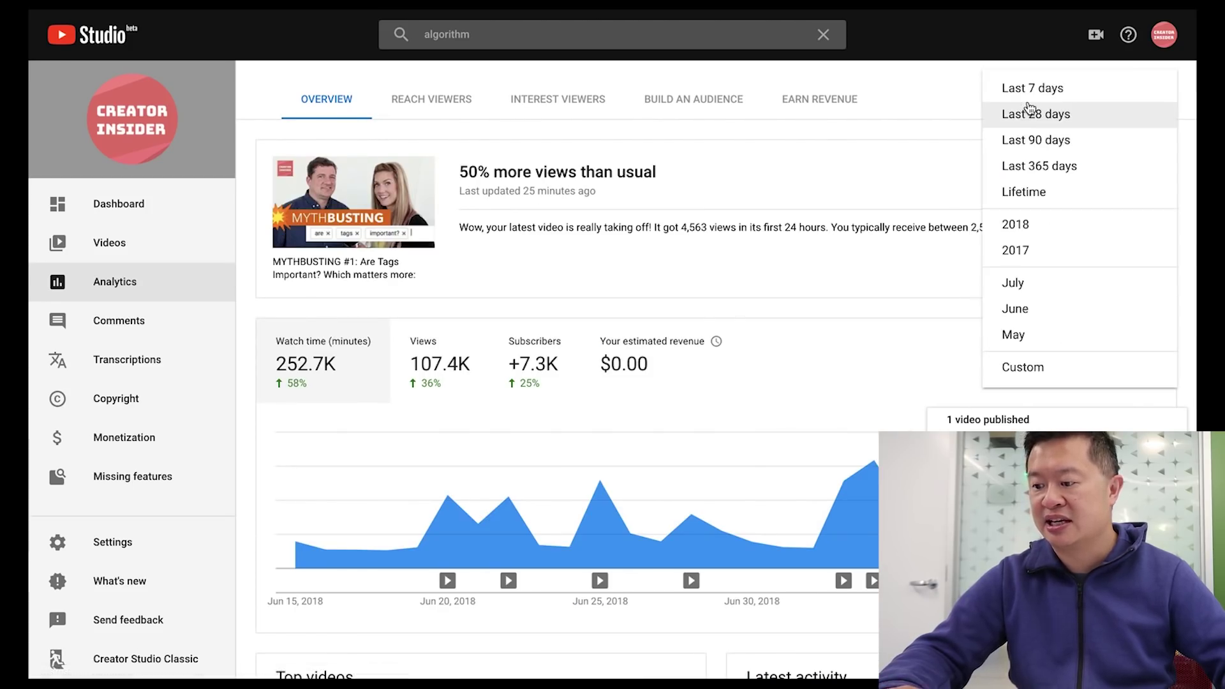
{"action": "left_click", "coordinate": [1057, 143]}
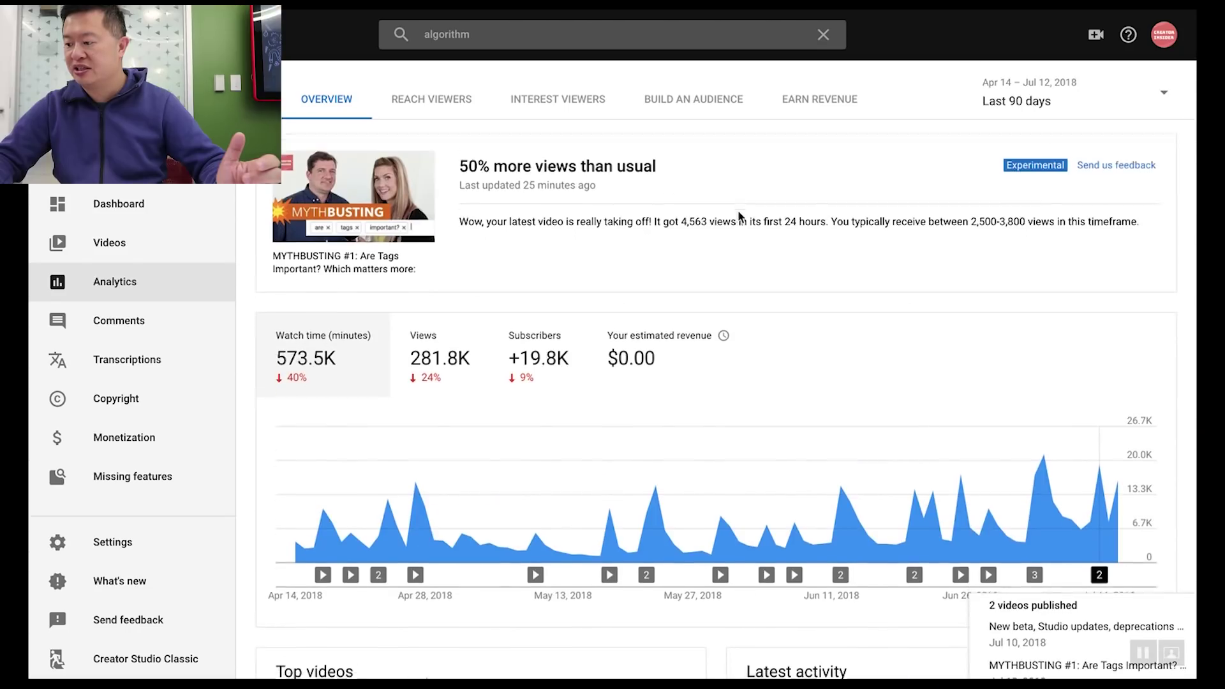
{"action": "scroll", "coordinate": [738, 210], "scroll_direction": "down", "scroll_amount": 1}
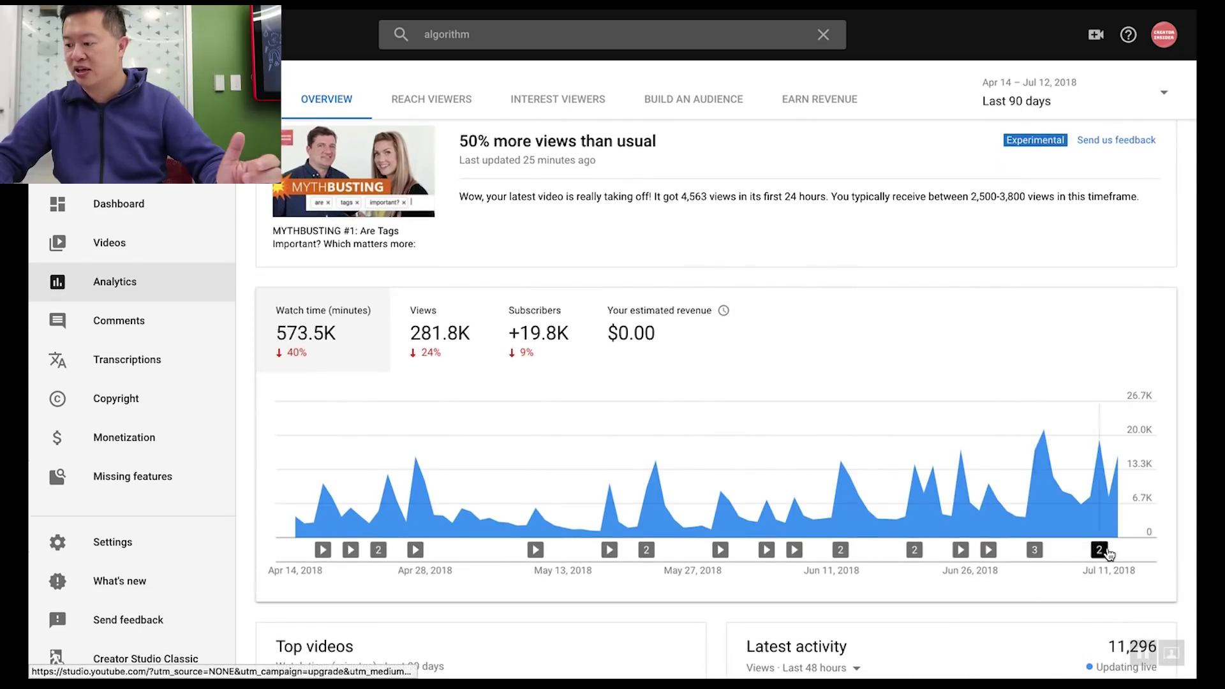
{"action": "mouse_move", "coordinate": [1035, 551]}
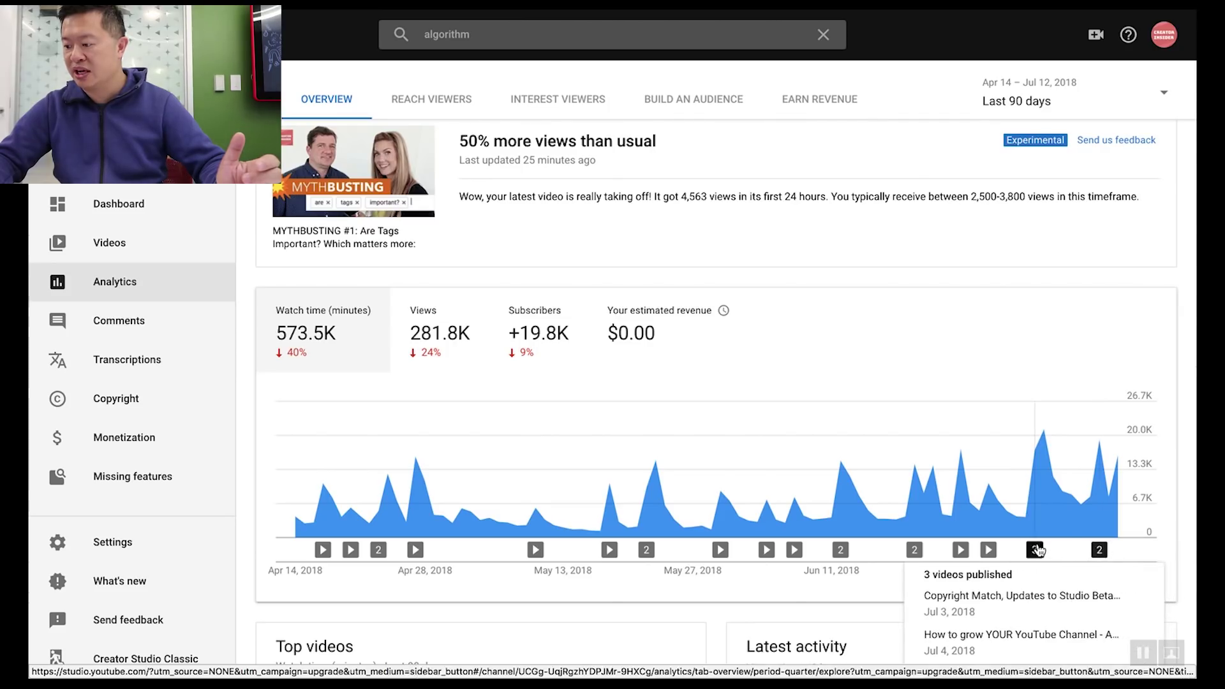
{"action": "scroll", "coordinate": [1038, 550], "scroll_direction": "down", "scroll_amount": 1}
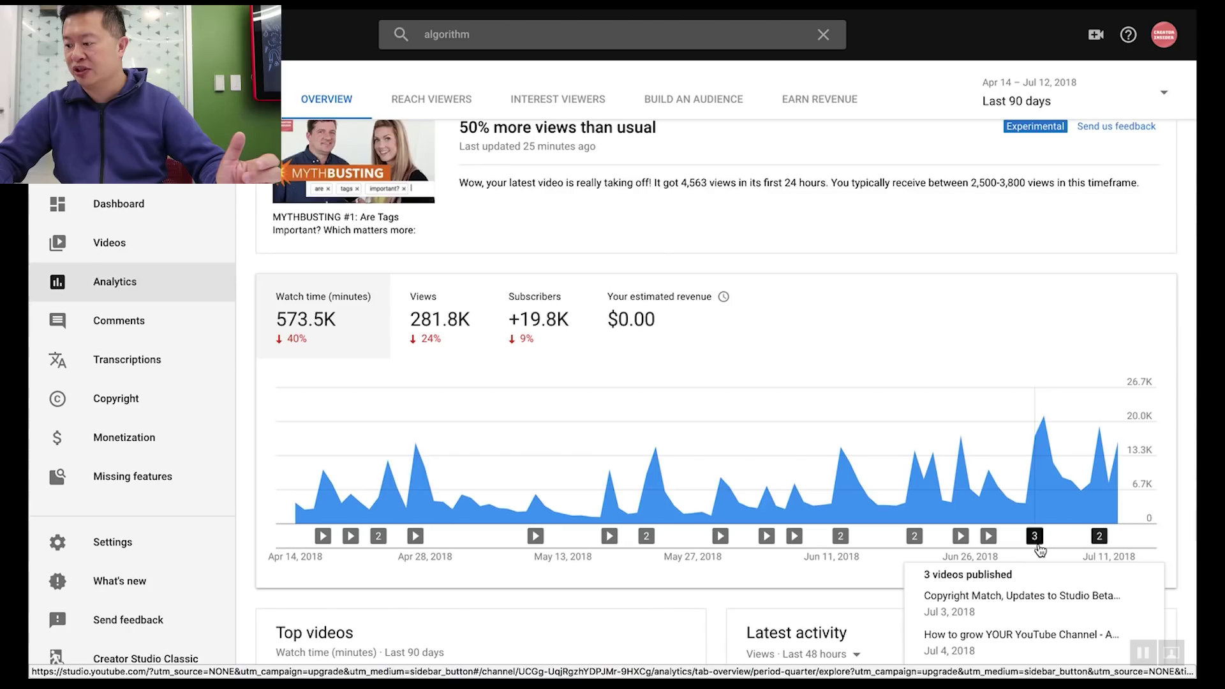
{"action": "scroll", "coordinate": [1041, 550], "scroll_direction": "down", "scroll_amount": 1}
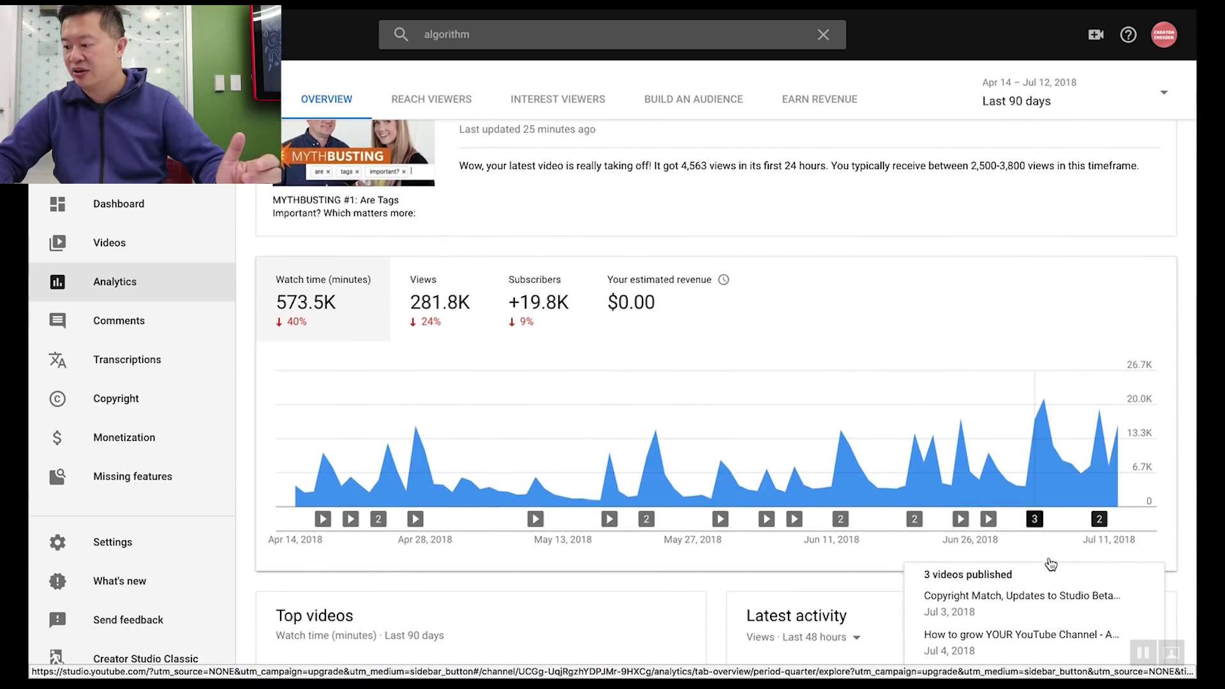
{"action": "mouse_move", "coordinate": [1107, 520]}
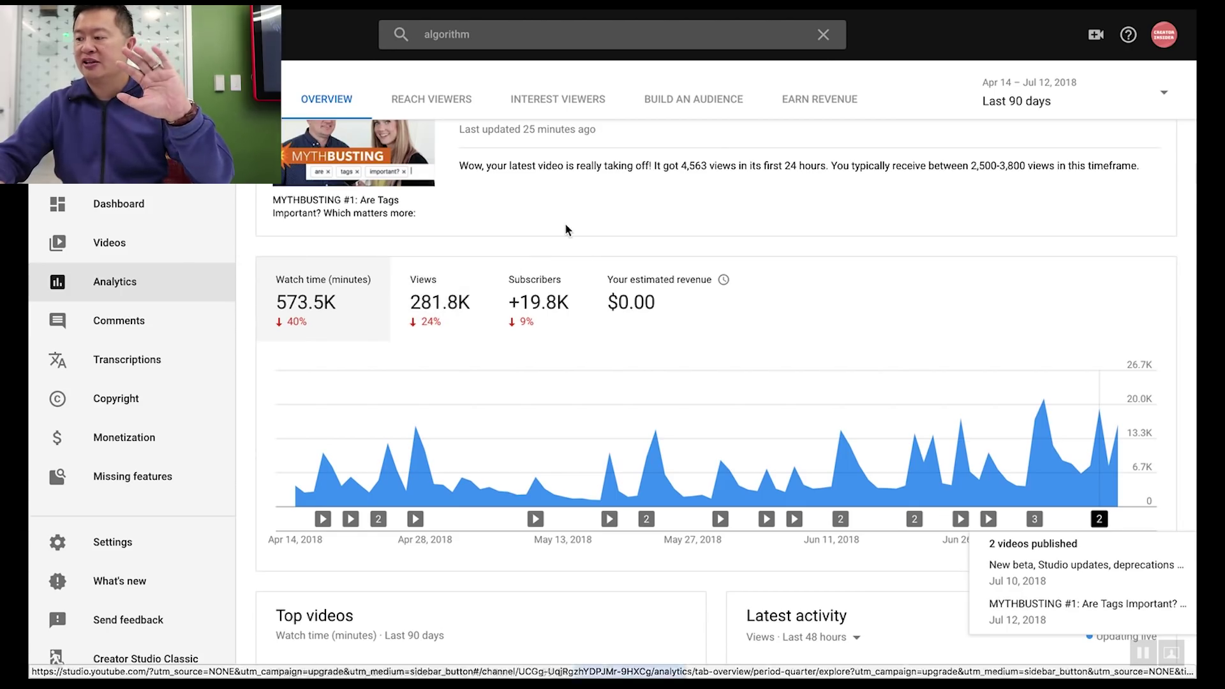
Step: Look through the Top videos and Latest activity reports below the chart, and return to the start of the overview
{"action": "scroll", "coordinate": [565, 224], "scroll_direction": "down", "scroll_amount": 4}
{"action": "scroll", "coordinate": [564, 223], "scroll_direction": "down", "scroll_amount": 1}
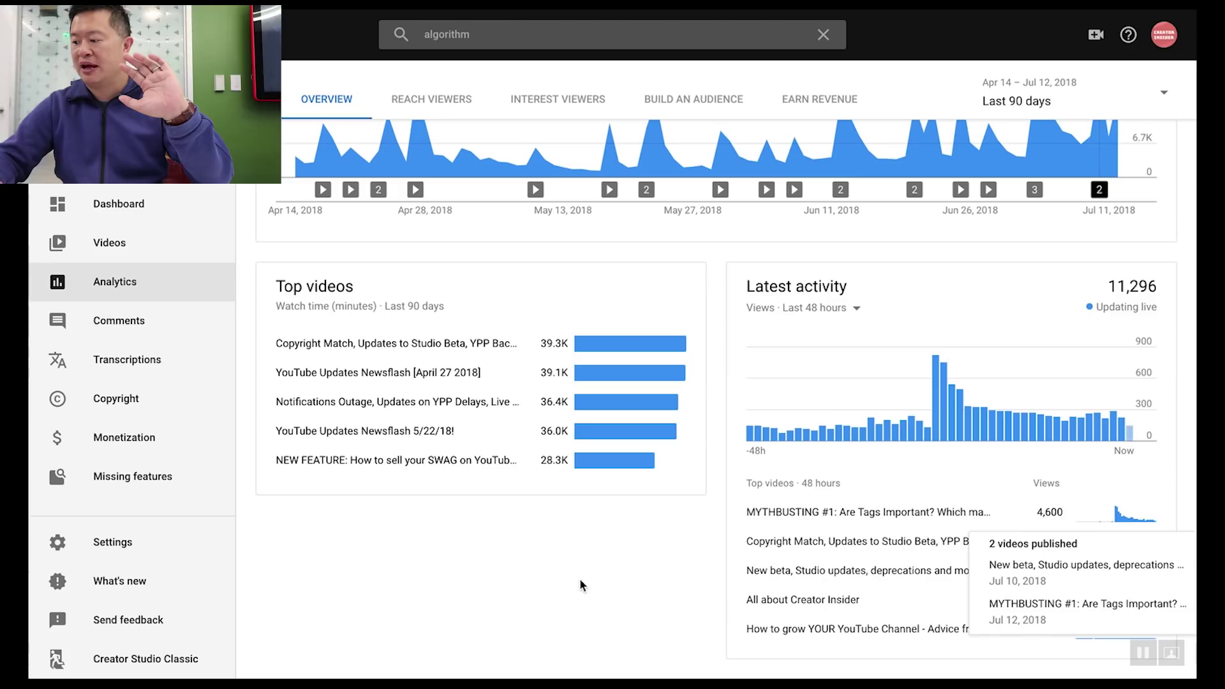
{"action": "scroll", "coordinate": [725, 402], "scroll_direction": "up", "scroll_amount": 6}
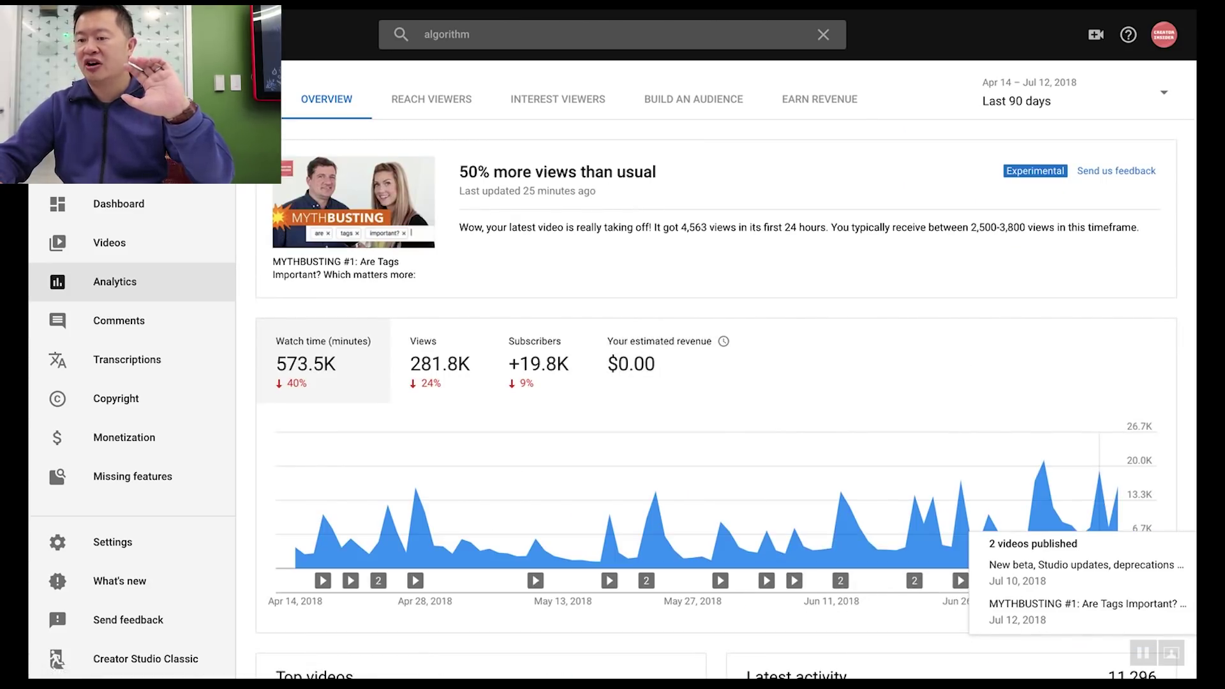
Step: Inspect the estimated revenue description and review the Top videos and Latest activity reports in the channel analytics overview
{"action": "mouse_move", "coordinate": [616, 329]}
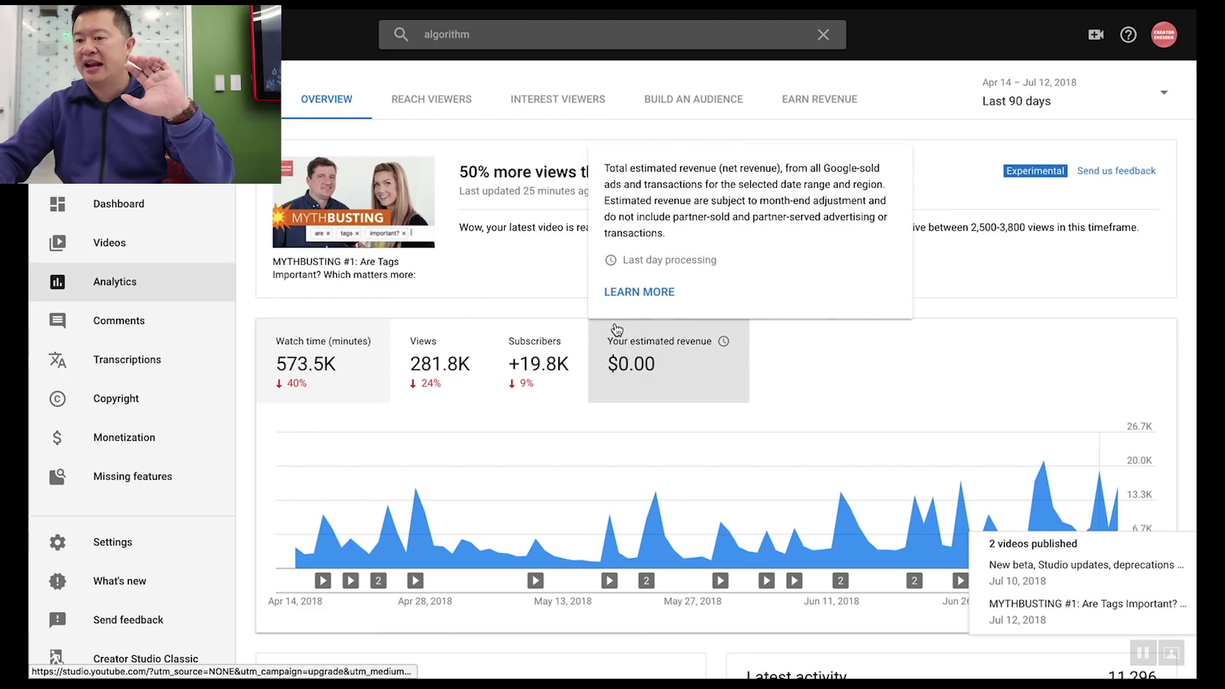
{"action": "left_click", "coordinate": [928, 282]}
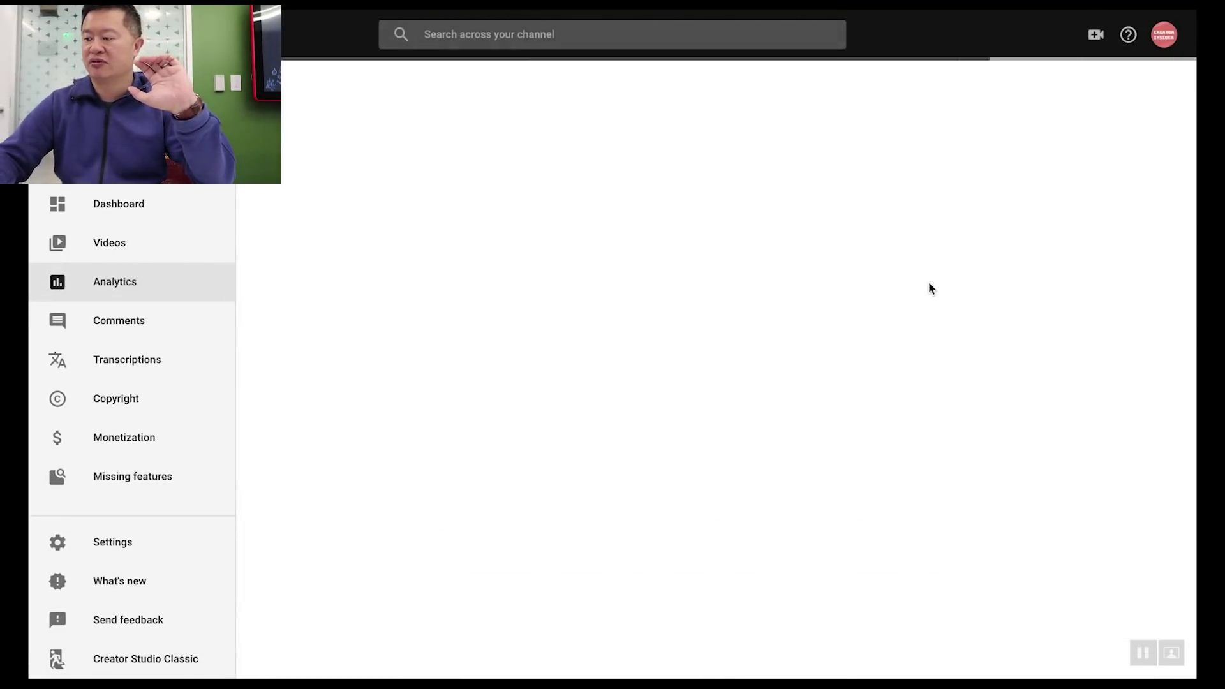
{"action": "scroll", "coordinate": [928, 287], "scroll_direction": "down", "scroll_amount": 6}
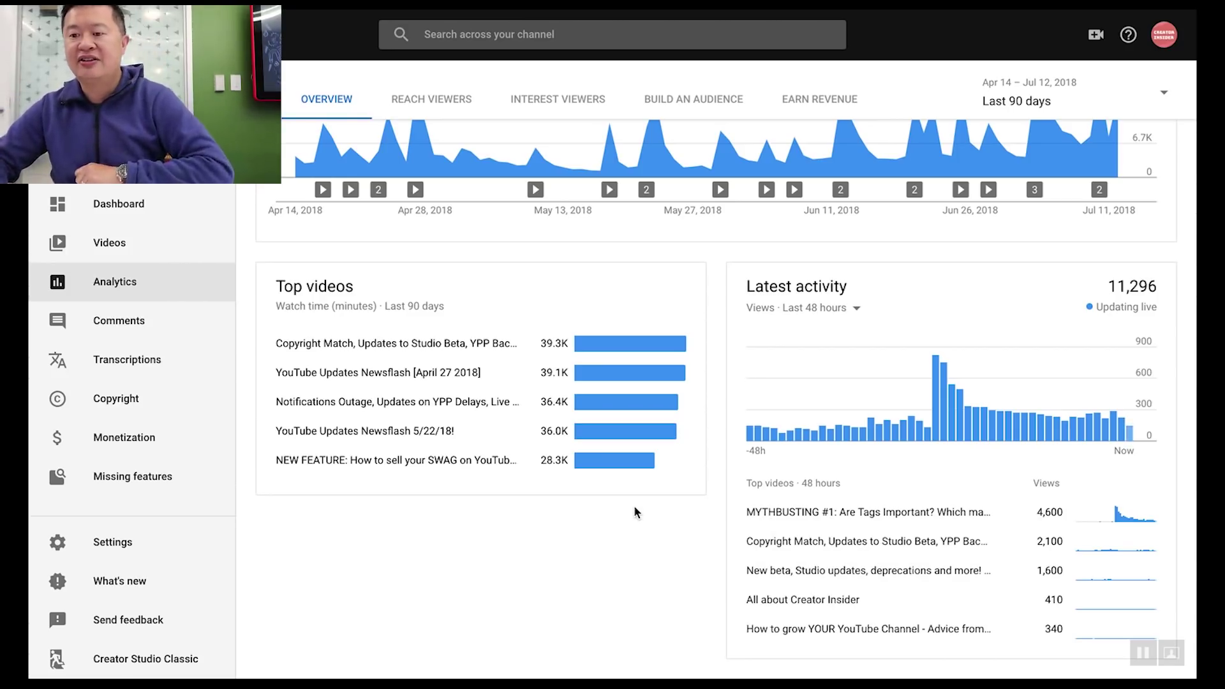
Step: Open the MYTHBUSTING #1 video from the channel's uploads and start its video editor
{"action": "left_click", "coordinate": [170, 248]}
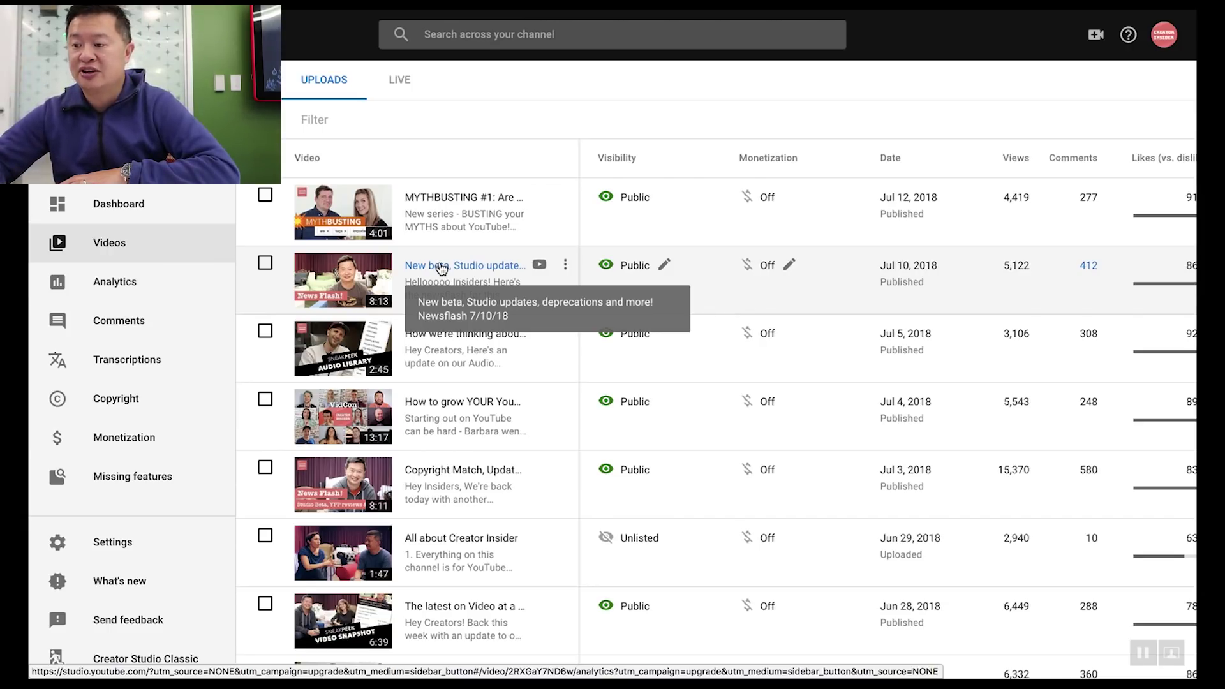
{"action": "left_click", "coordinate": [458, 199]}
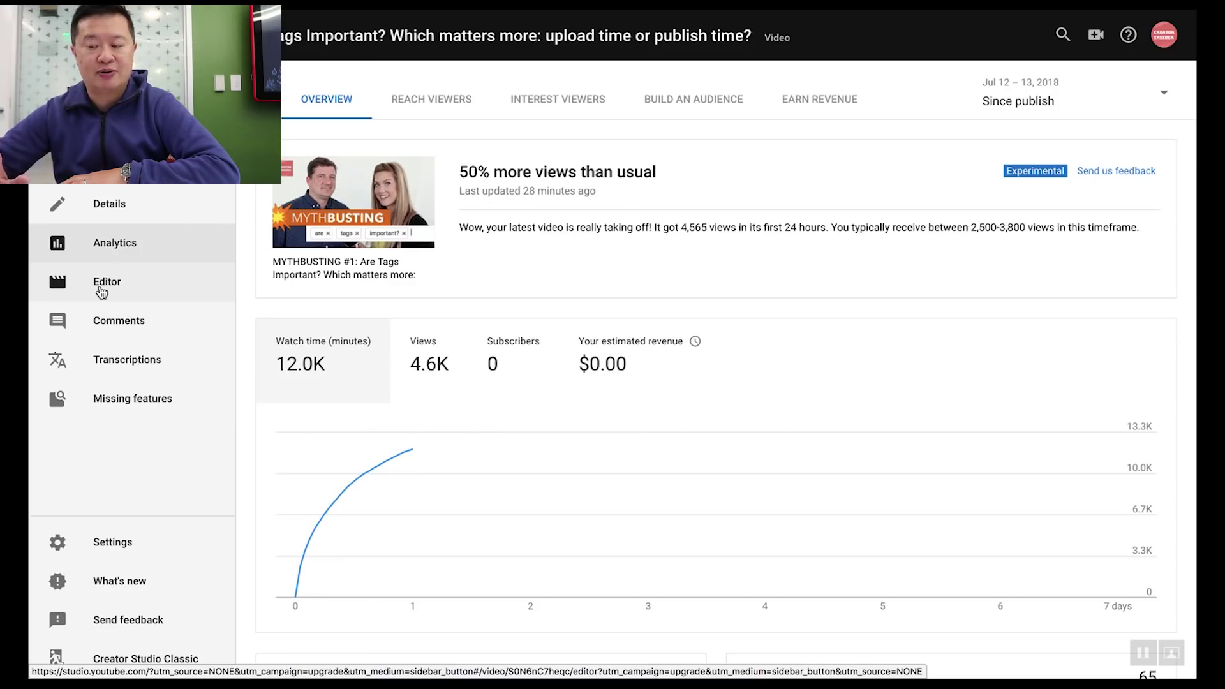
{"action": "left_click", "coordinate": [101, 292]}
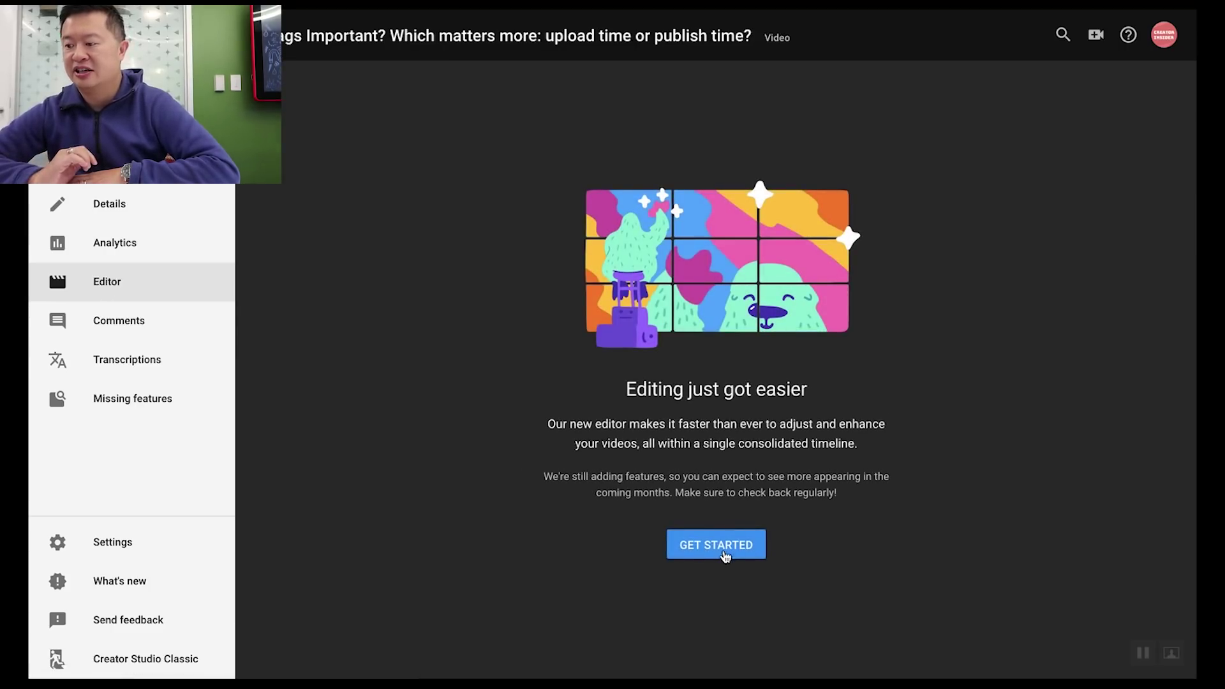
{"action": "left_click", "coordinate": [693, 548]}
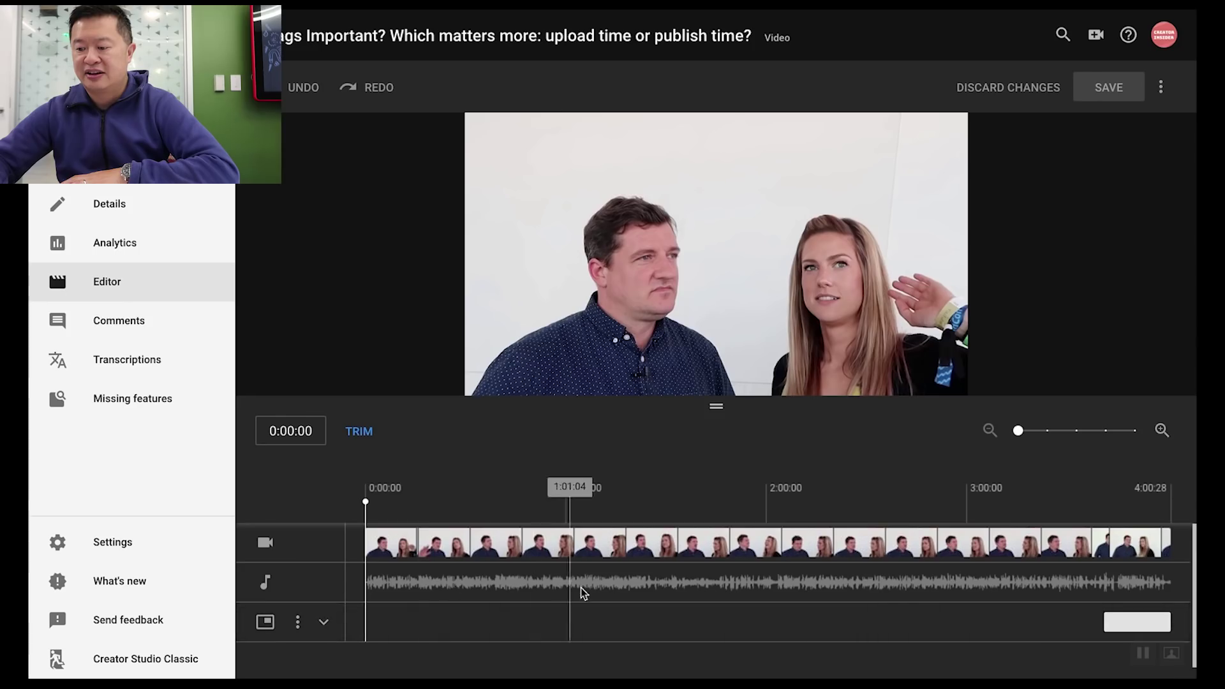
Step: Expand the end screen track to view the available element types, and place the playhead at 3:43:00
{"action": "left_click", "coordinate": [327, 621]}
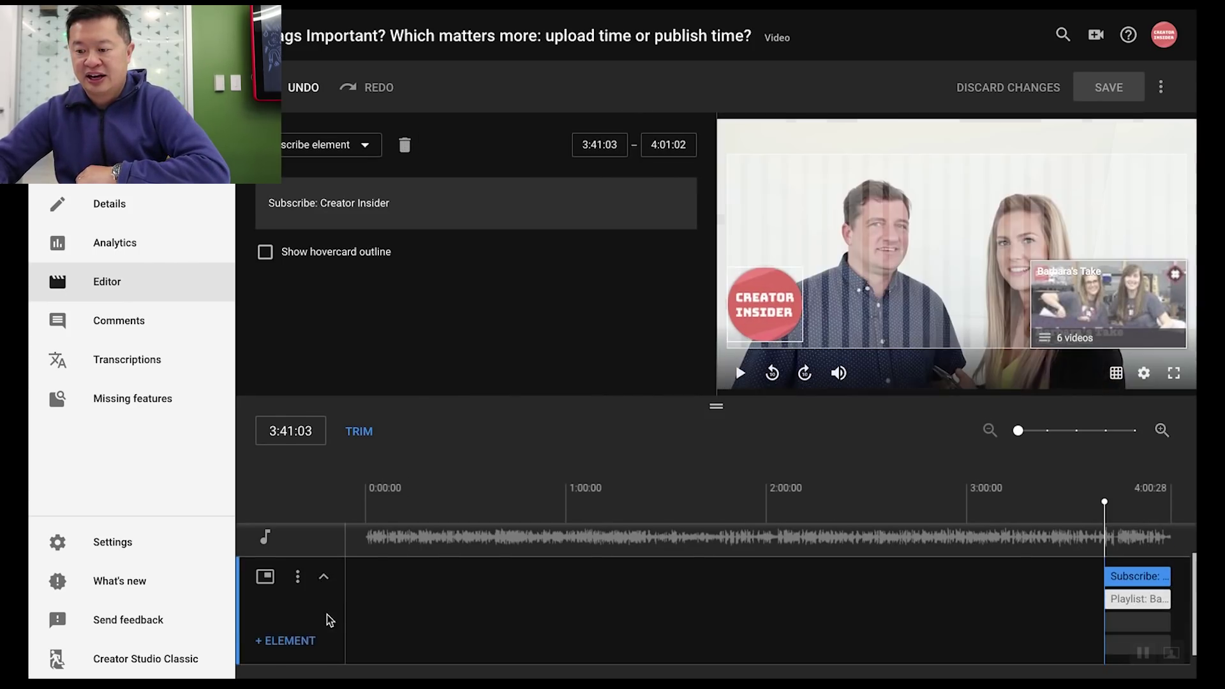
{"action": "left_click", "coordinate": [297, 641]}
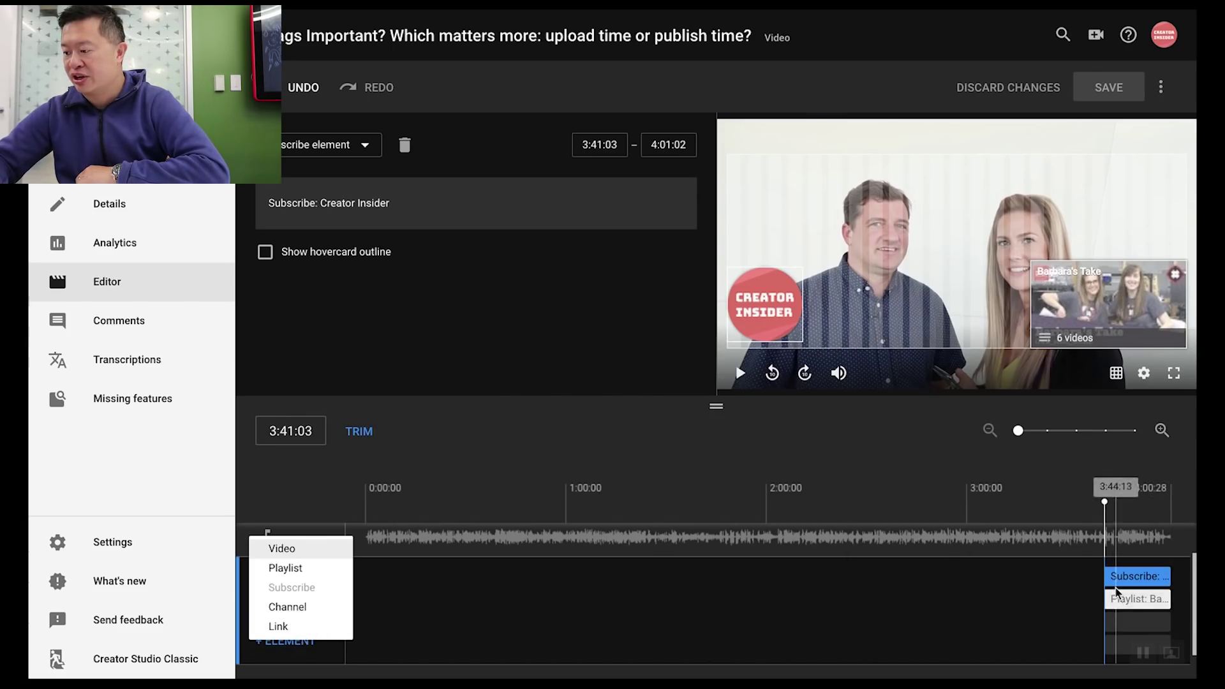
{"action": "left_click", "coordinate": [1111, 551]}
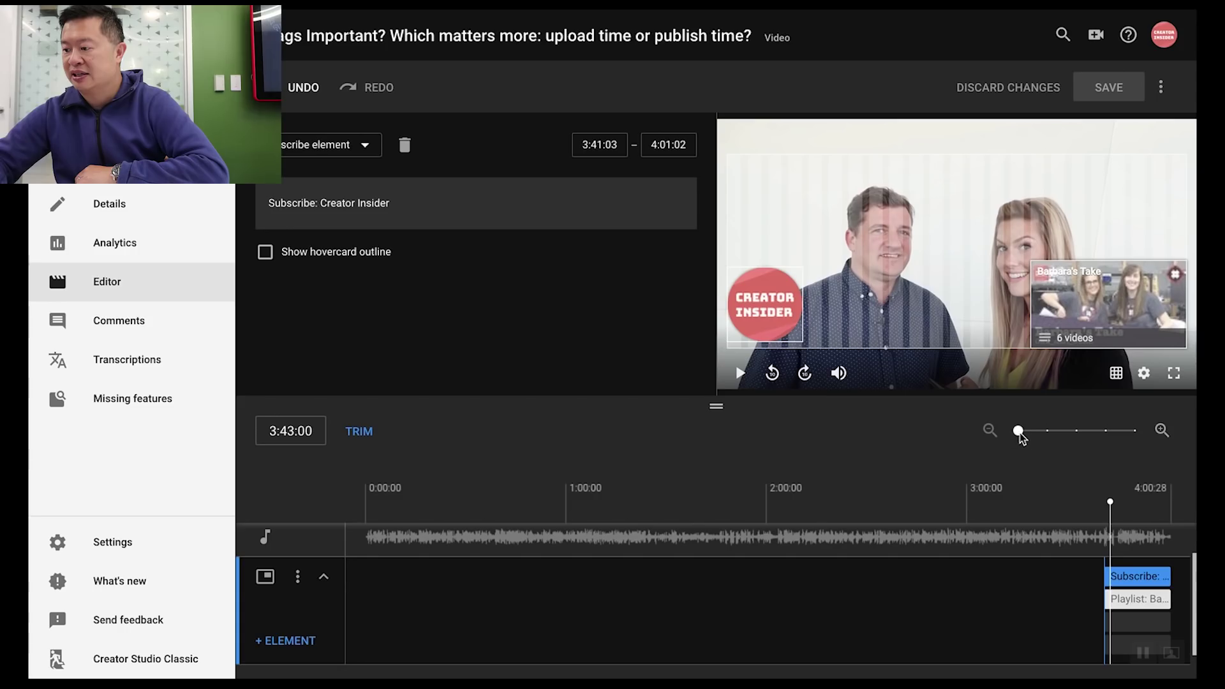
Step: Inspect the Subscribe and Playlist end screen elements on an enlarged timeline, and return to the channel's uploads list
{"action": "left_click_drag", "start_coordinate": [1019, 434], "coordinate": [1067, 438]}
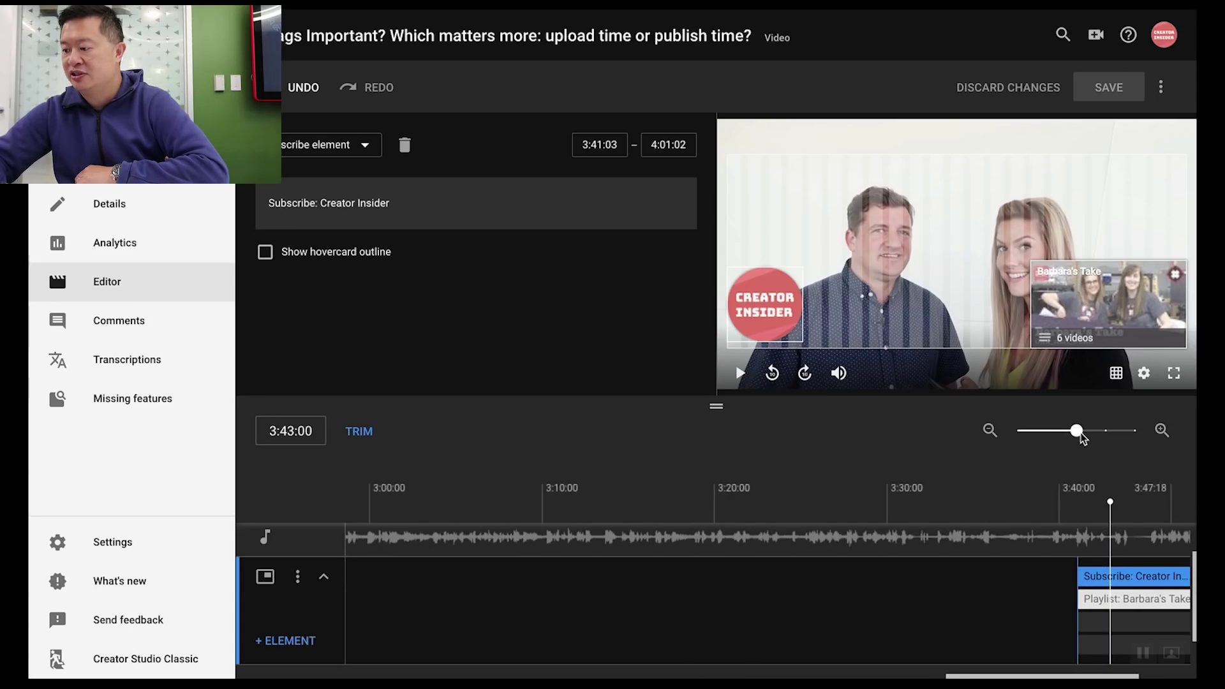
{"action": "scroll", "coordinate": [739, 601], "scroll_direction": "right", "scroll_amount": 3}
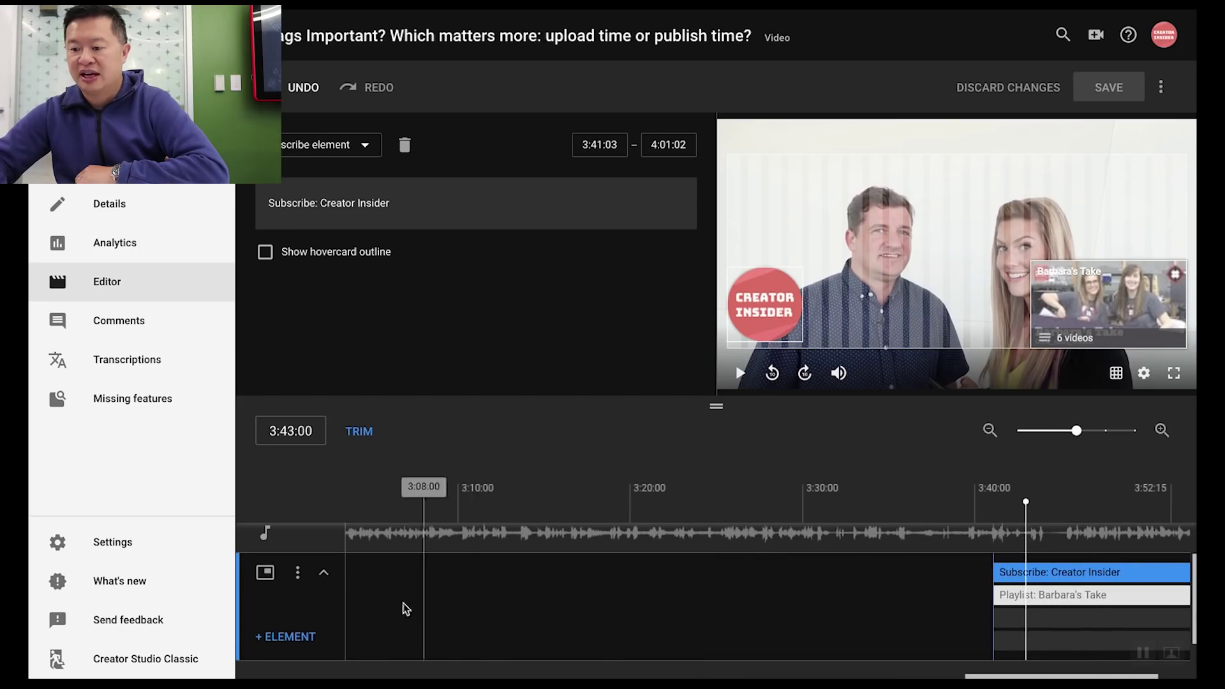
{"action": "scroll", "coordinate": [484, 627], "scroll_direction": "left", "scroll_amount": 3}
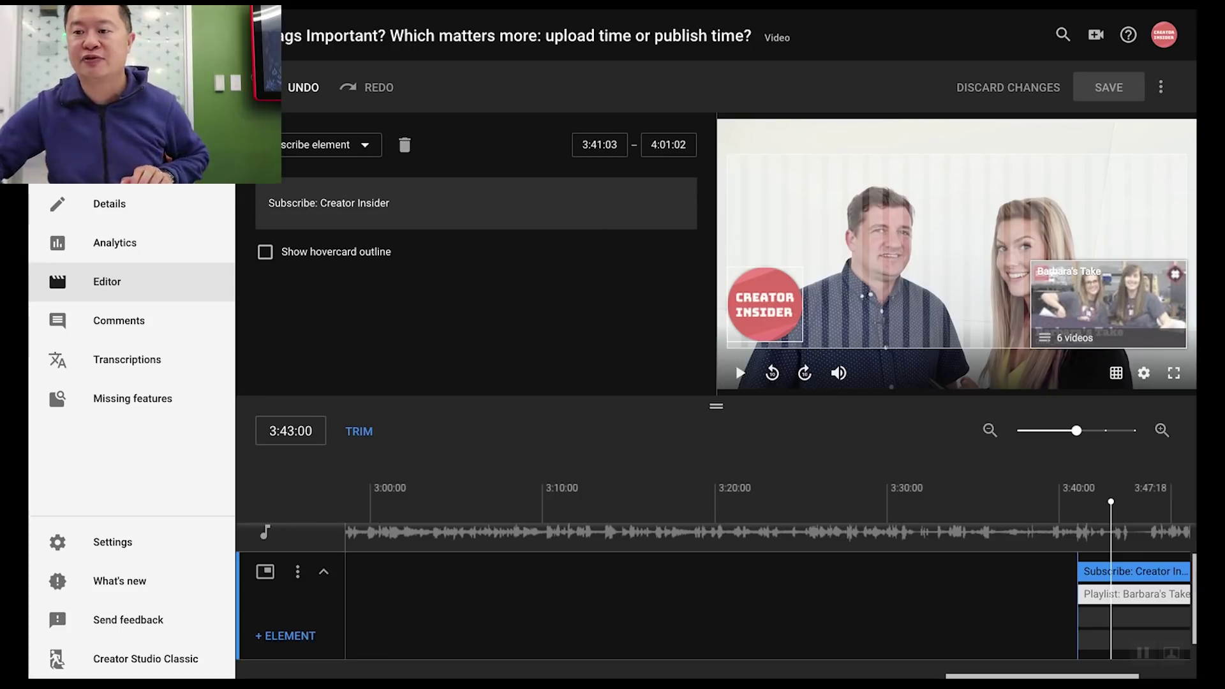
{"action": "key", "text": "alt+Left"}
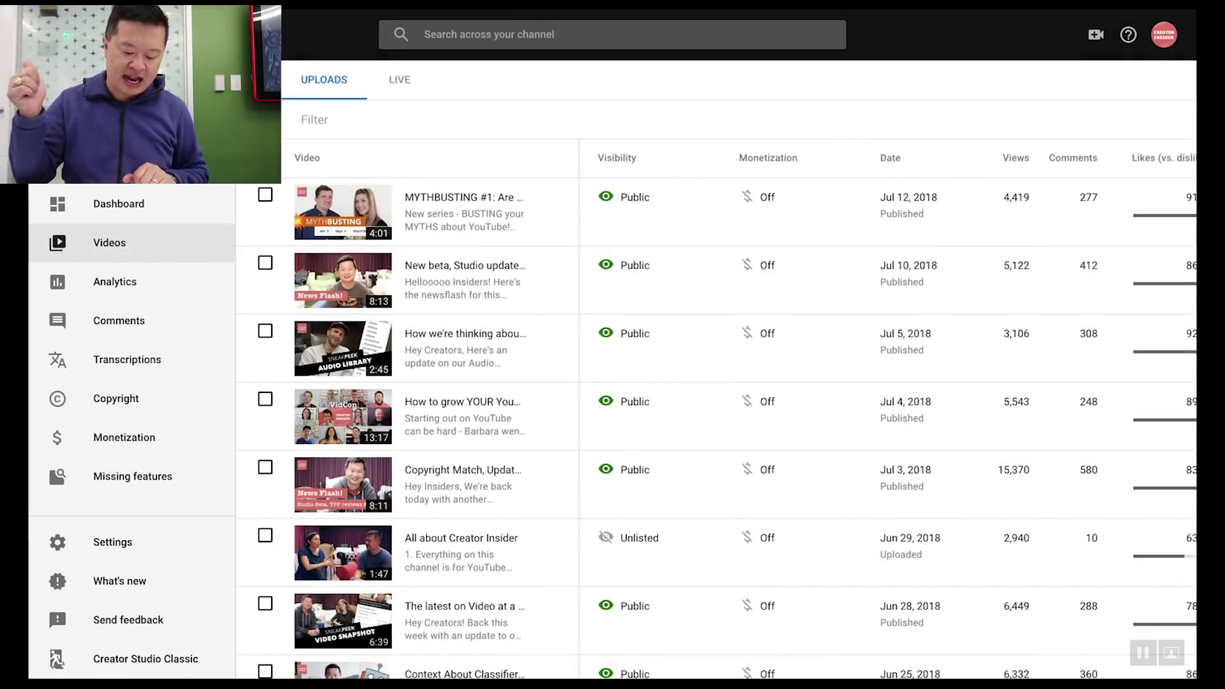